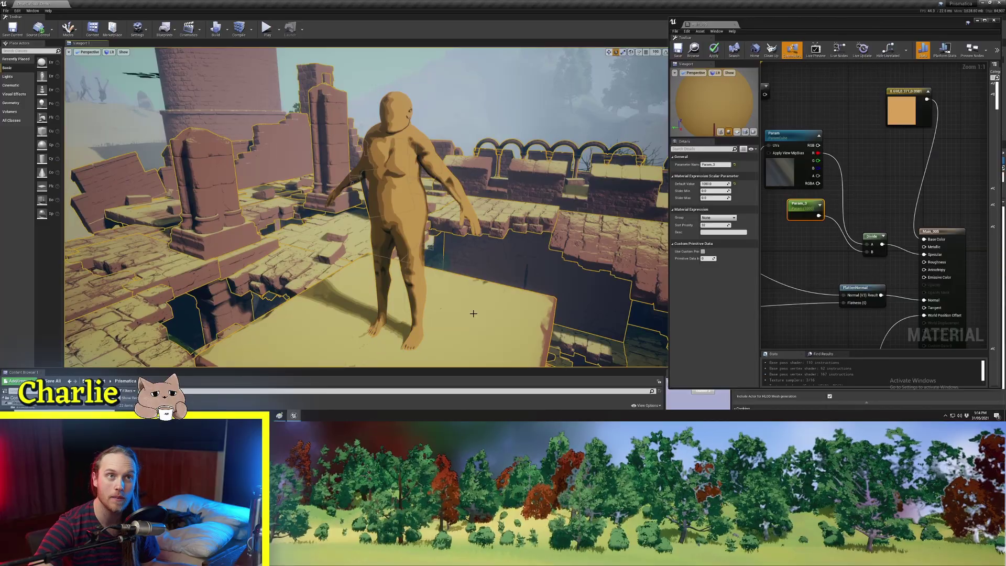
Lower Param_3's default value in the material to strengthen the stylised specular highlights on the character
right_click_drag(473, 314, 473, 303)
left_click(822, 269)
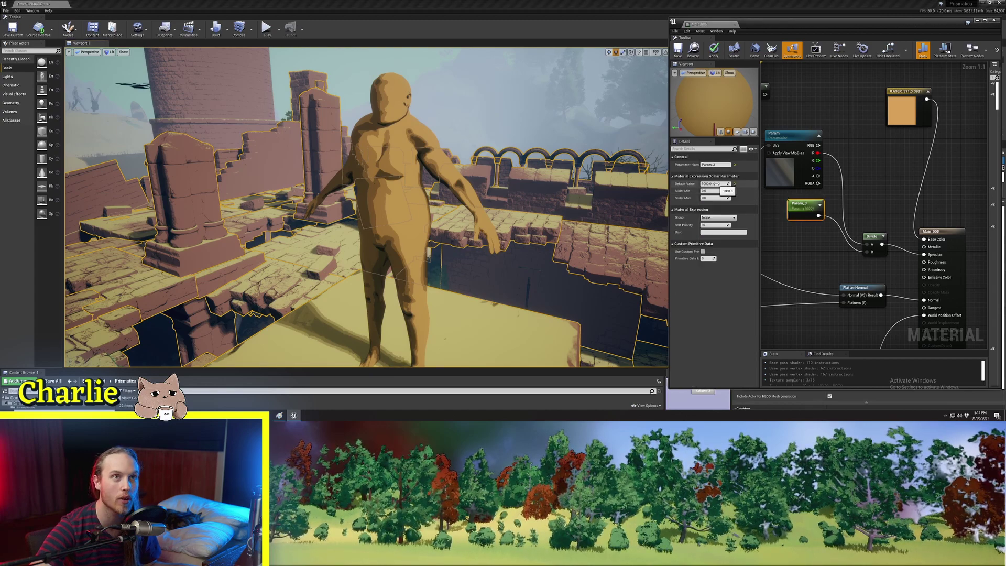
left_click(470, 200)
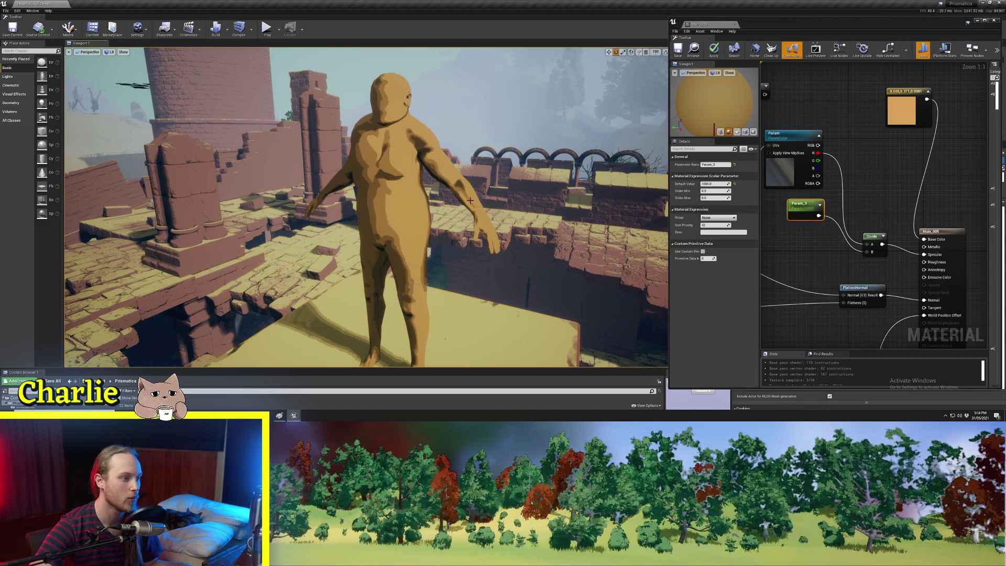
left_click(814, 212)
left_click_drag(436, 207, 492, 207, "alt")
right_click_drag(437, 206, 437, 206)
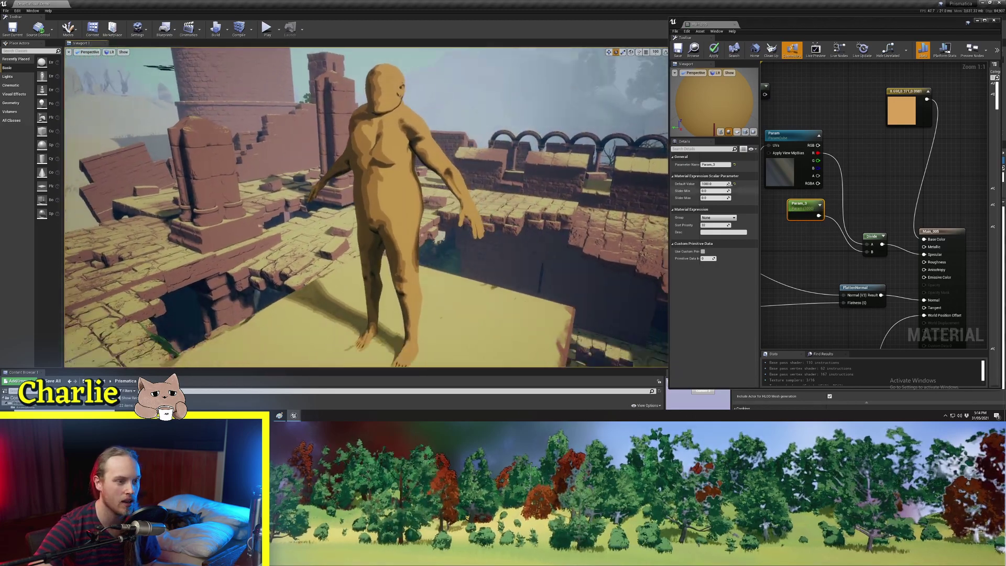
left_click_drag(714, 184, 703, 184)
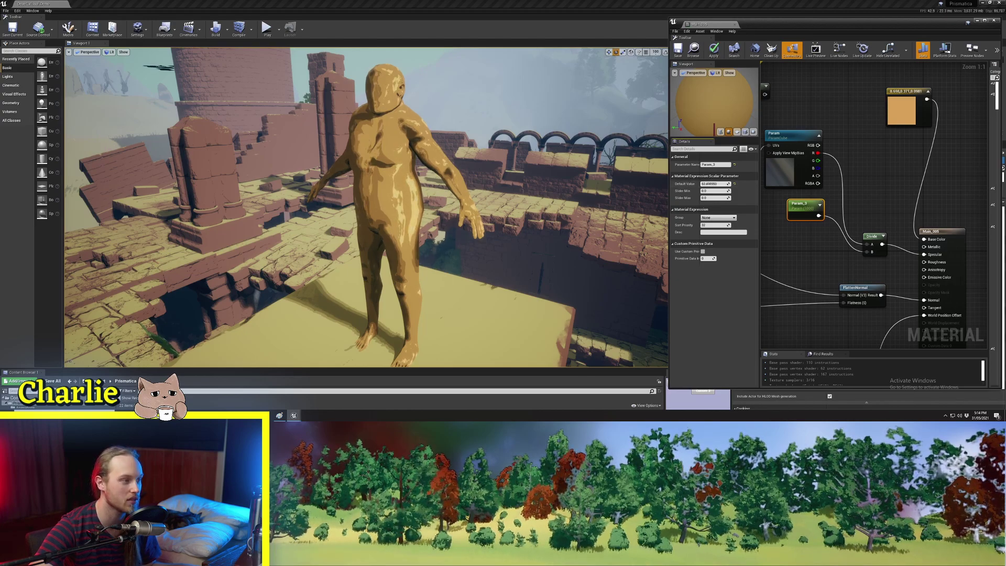
left_click_drag(713, 184, 716, 184)
Inspect the specular highlights on the character and the large sphere from several angles
right_click_drag(577, 183, 472, 189)
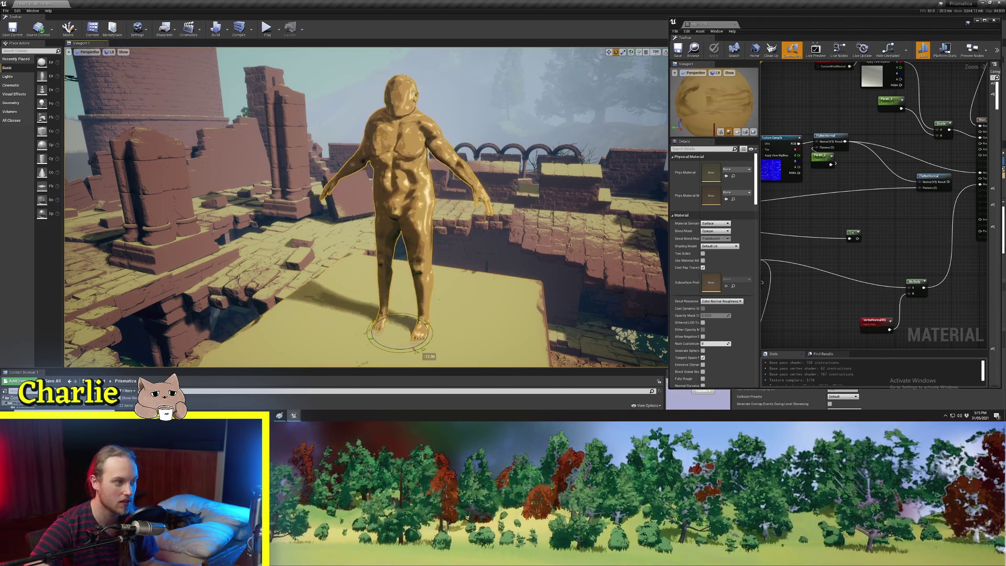
key("w")
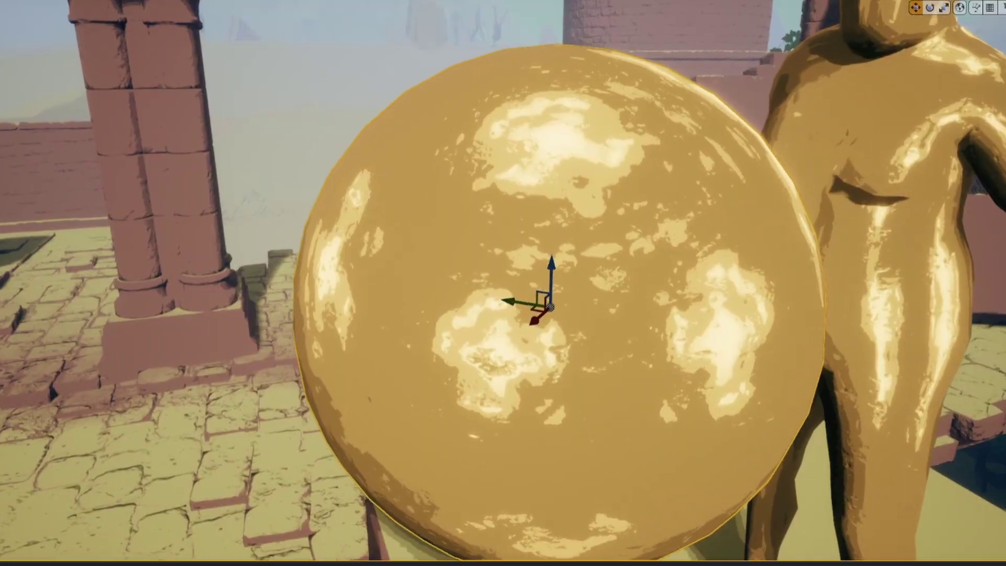
key("d")
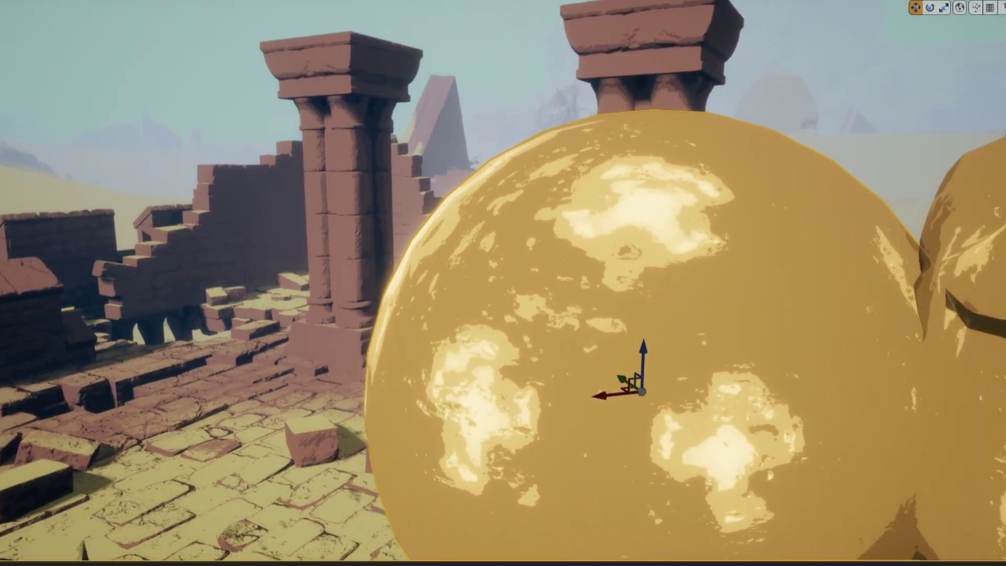
key("a")
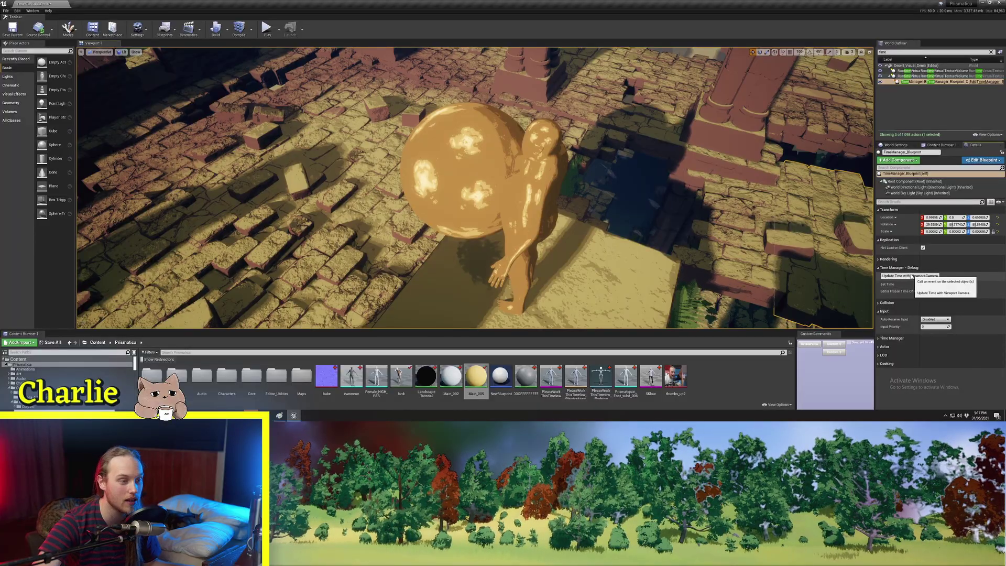
Update the time manager from the viewport camera and lower its editor frozen time of day to full night
left_click(912, 276)
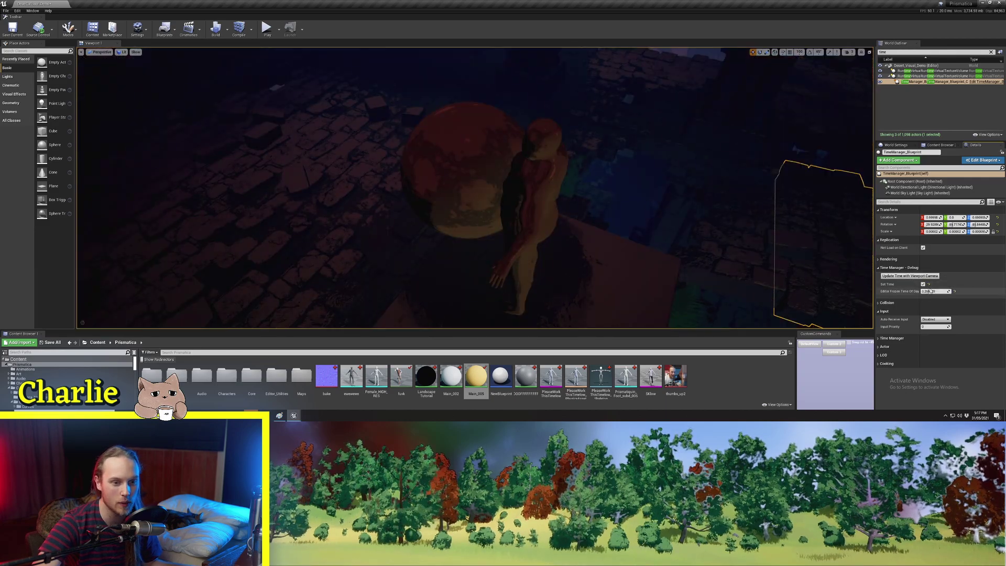
left_click_drag(932, 291, 927, 292)
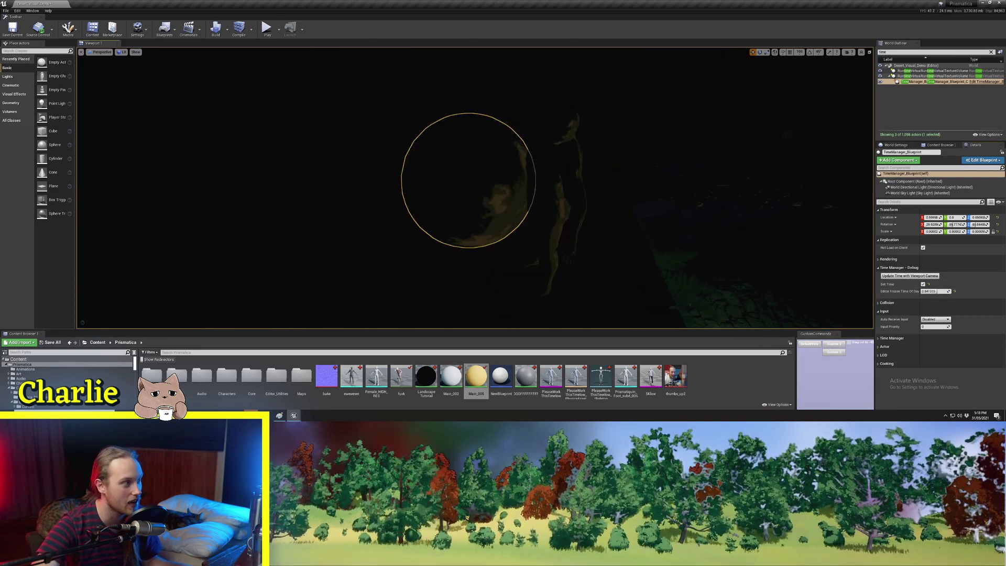
Place a point light in front of the sphere and character, and check the night-time highlights around them
left_click_drag(51, 108, 528, 197)
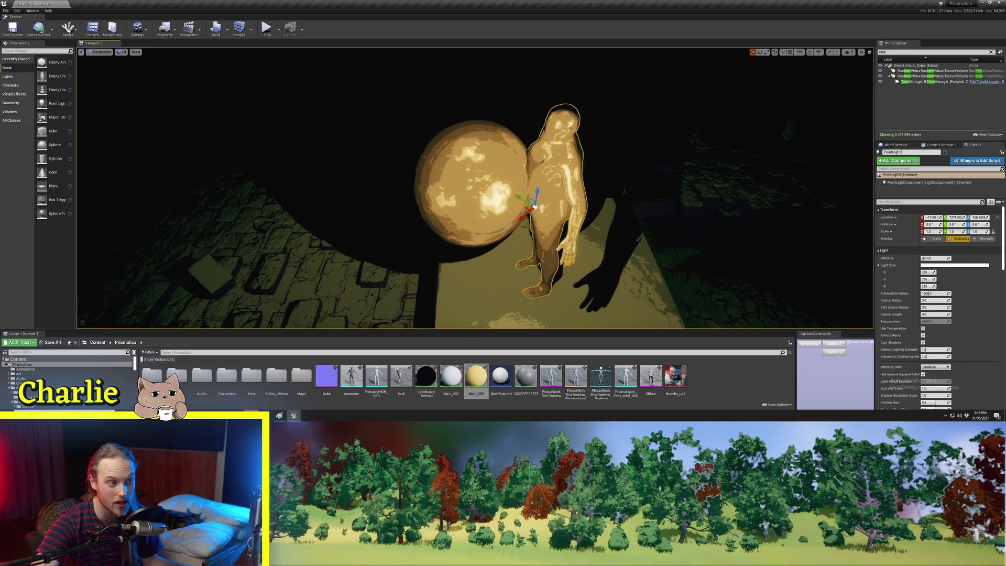
right_click_drag(530, 197, 543, 134)
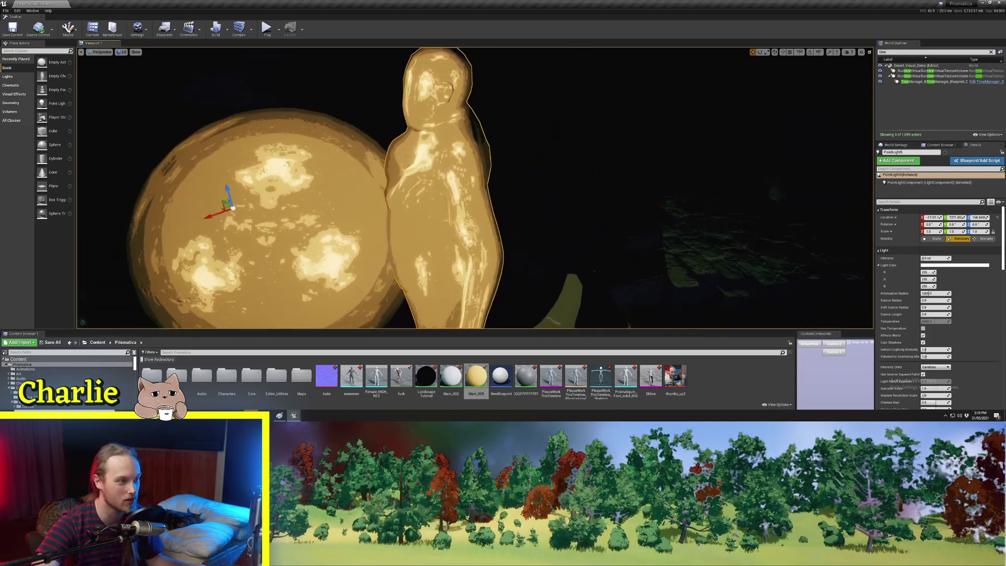
right_click_drag(564, 224, 383, 194)
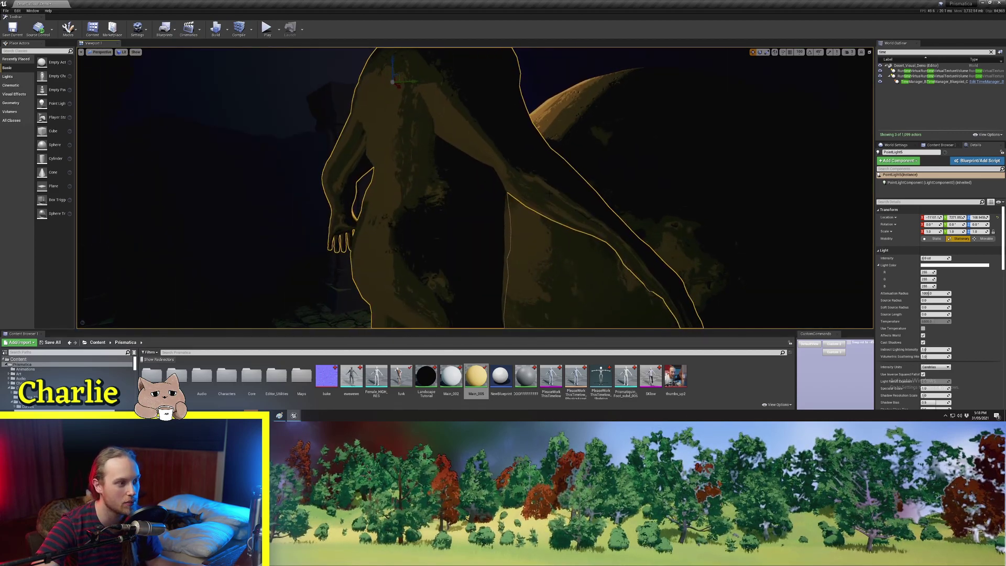
right_click_drag(601, 222, 606, 222)
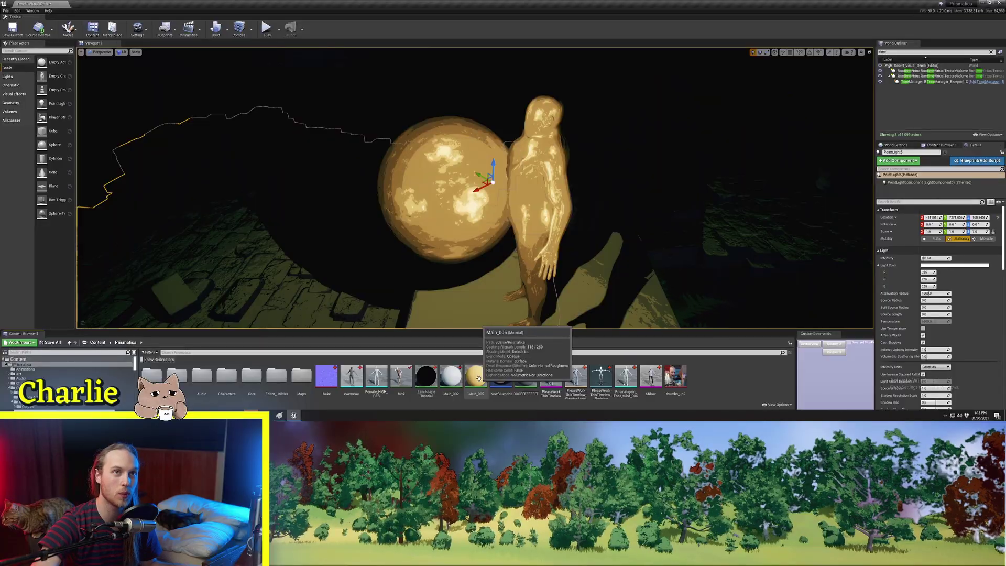
Open the Main_005 material in a maximised editor and bring the Divide node feeding Specular into view
double_click(477, 377)
double_click(835, 23)
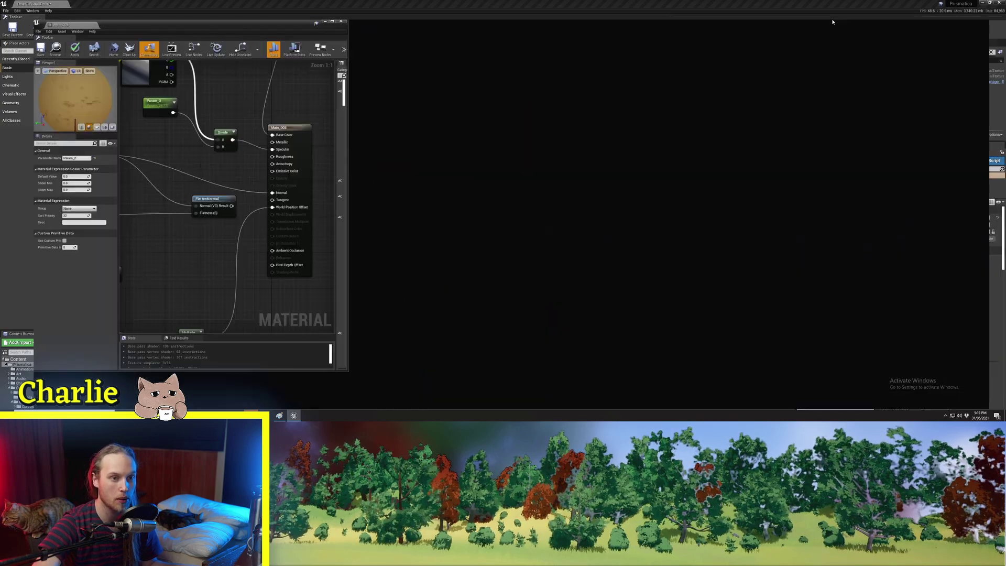
right_click_drag(562, 104, 741, 229)
scroll(561, 235, "up", 5, "ctrl")
right_click_drag(561, 236, 506, 152)
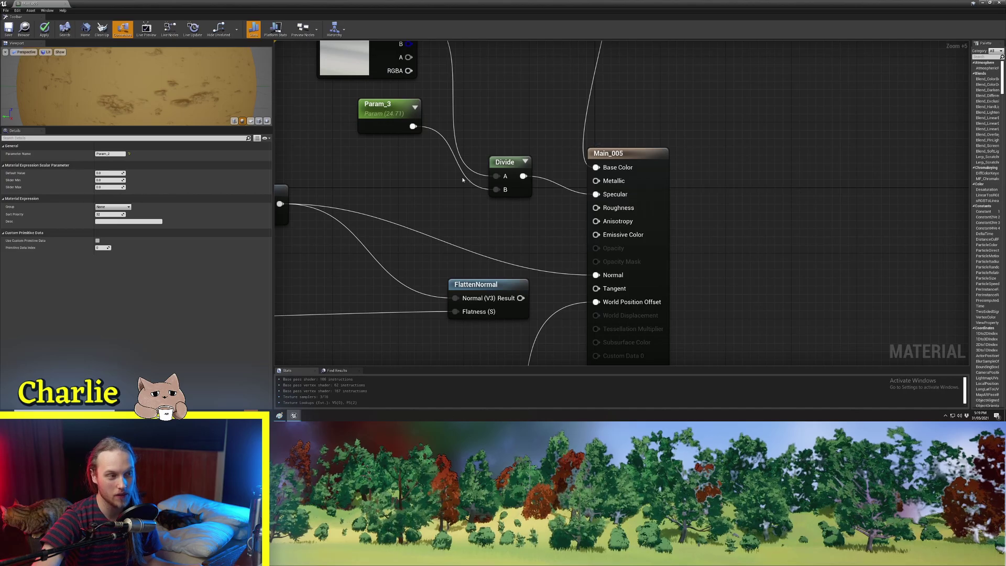
right_click_drag(615, 197, 652, 203)
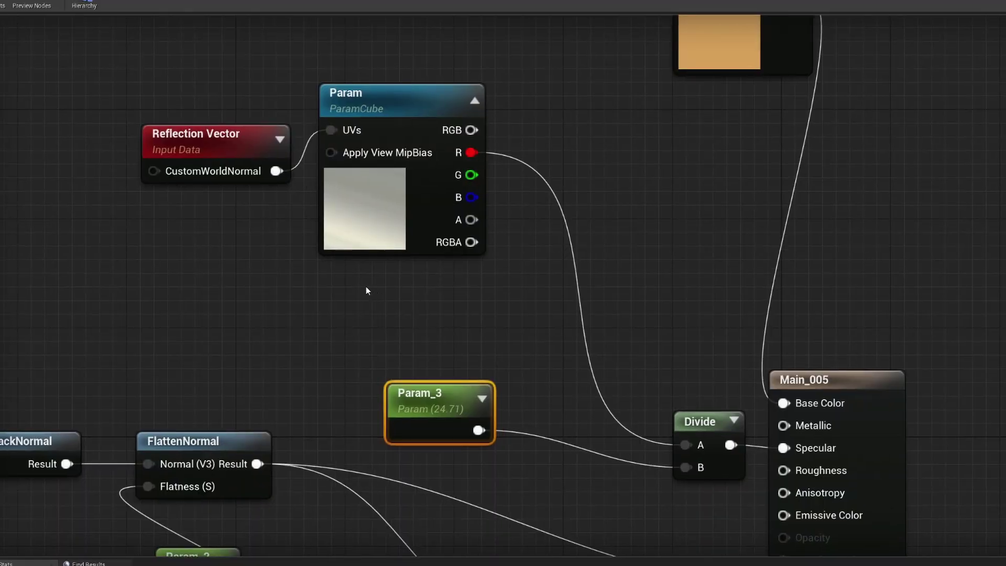
Spread out the Reflection Vector and ParamCube nodes, moving the cube parameter down beside Param_3
right_click_drag(367, 289, 350, 362)
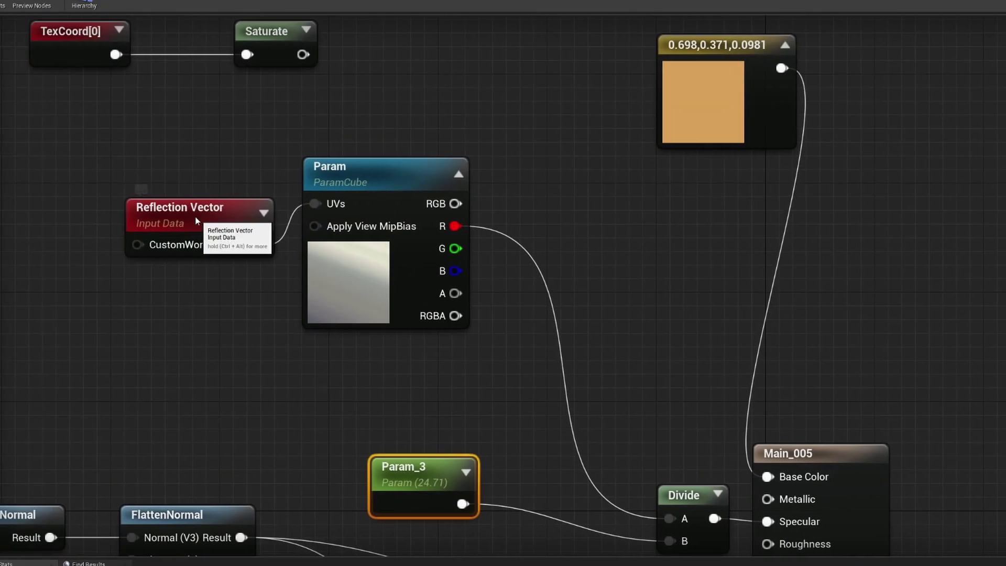
left_click_drag(197, 221, 196, 179)
left_click_drag(350, 303, 422, 408)
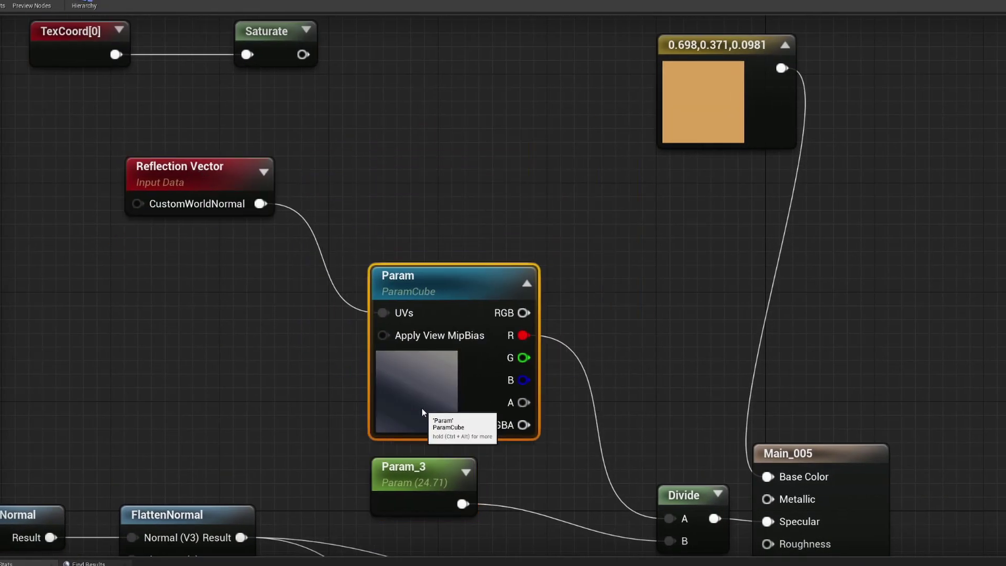
right_click_drag(423, 408, 332, 297)
Add a TextureSampleParameterCube node, assign it the T_Cubemap_01 texture and view that cubemap
right_click(164, 241)
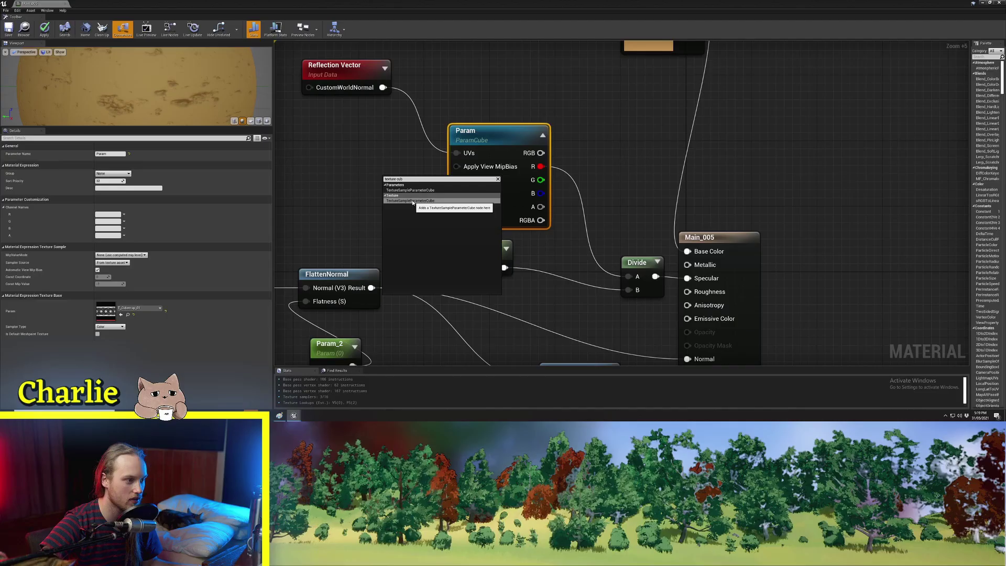
left_click(409, 199)
left_click_drag(445, 247, 373, 187)
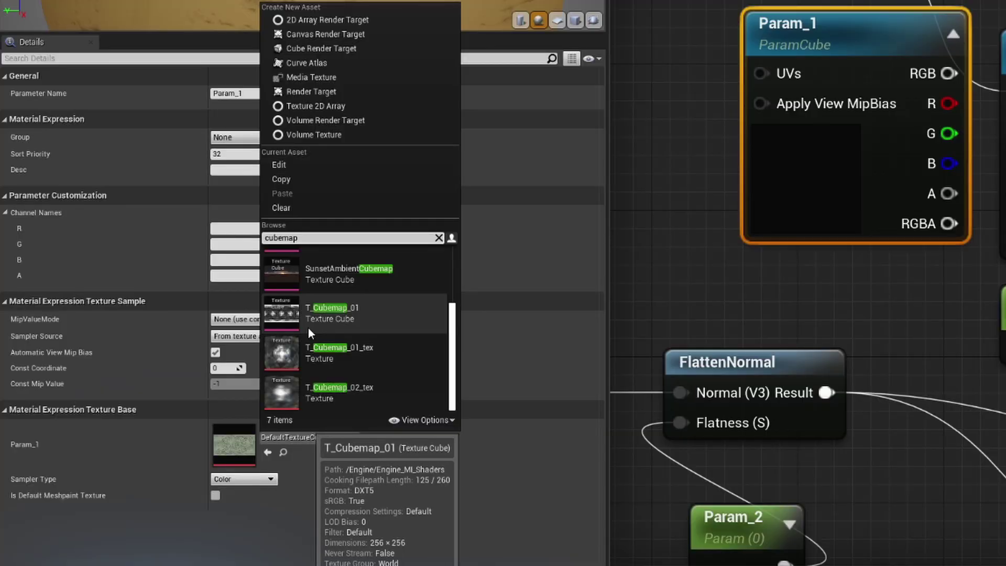
left_click(148, 256)
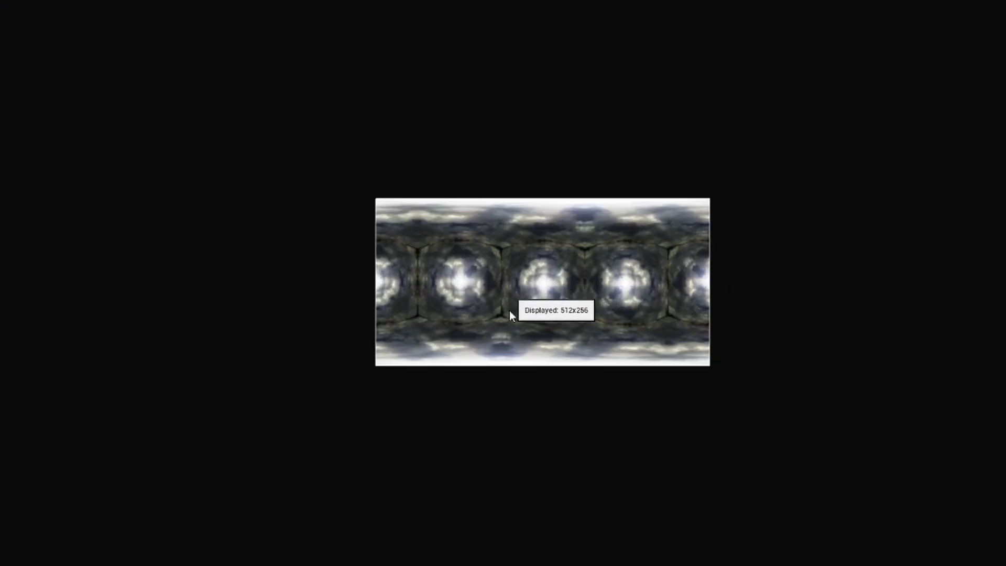
scroll(512, 315, "up", 5)
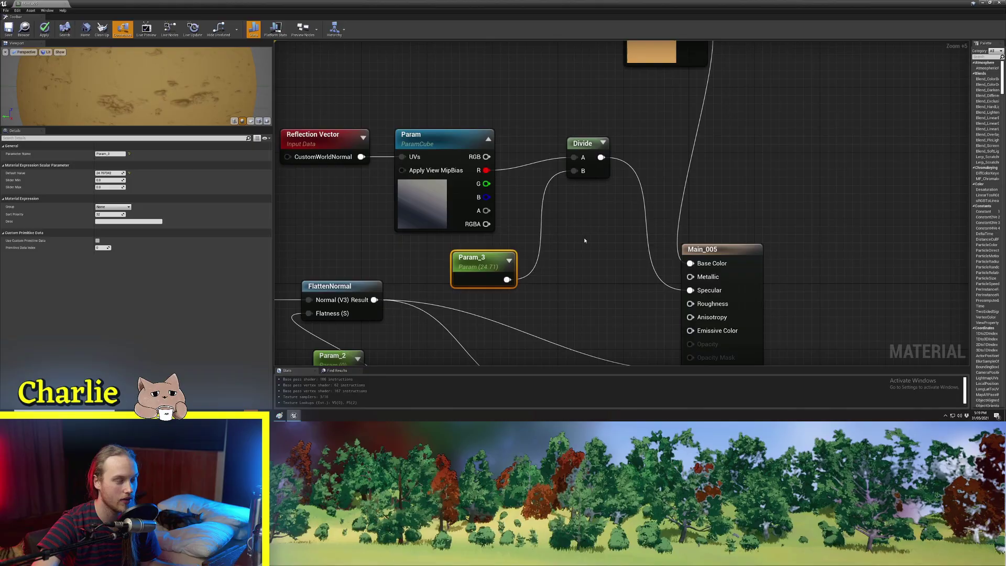
Shift the Divide node slightly and set Param_3's default value to 50
right_click(584, 238)
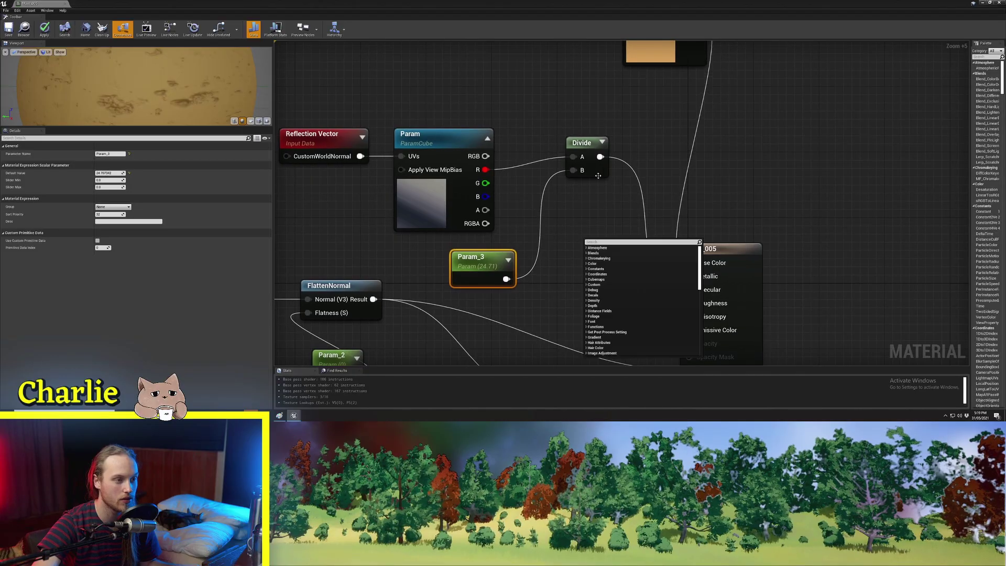
left_click_drag(598, 175, 576, 178)
left_click(464, 274)
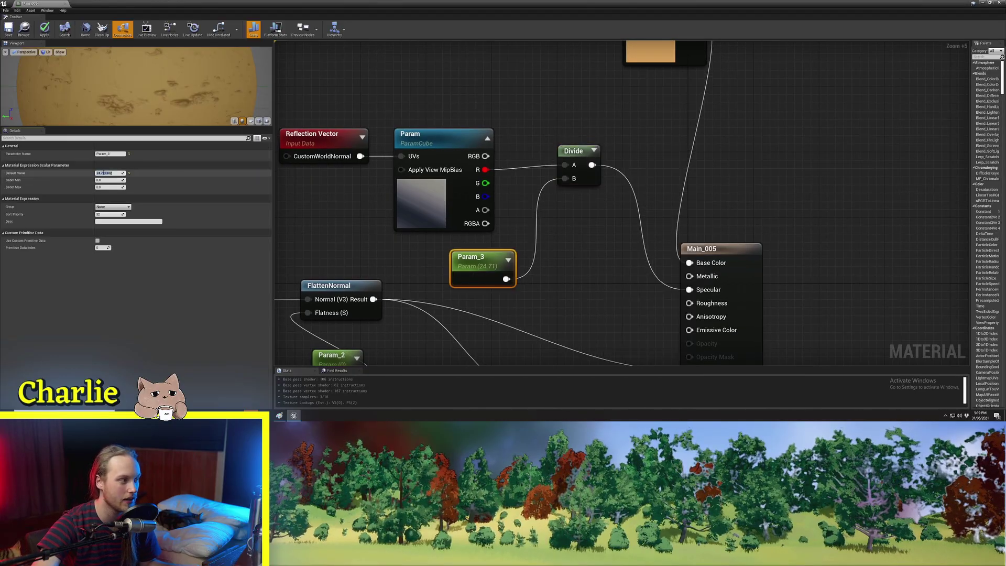
key("Return")
Save the material and move its window aside to check the highlights on the sphere and character
left_click_drag(149, 7, 591, 88)
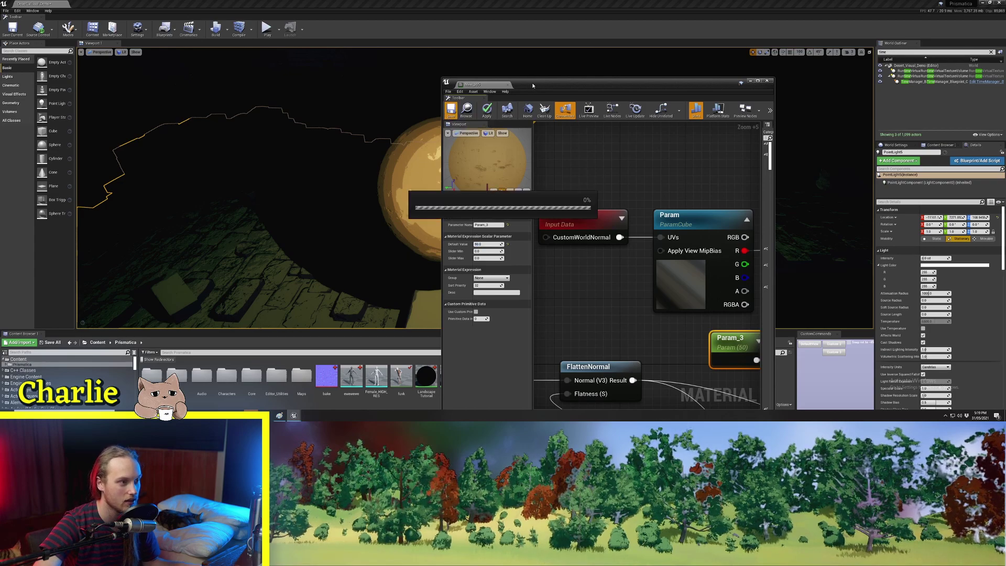
left_click_drag(533, 85, 717, 101)
right_click_drag(524, 183, 582, 173)
right_click_drag(472, 189, 474, 221)
key("w")
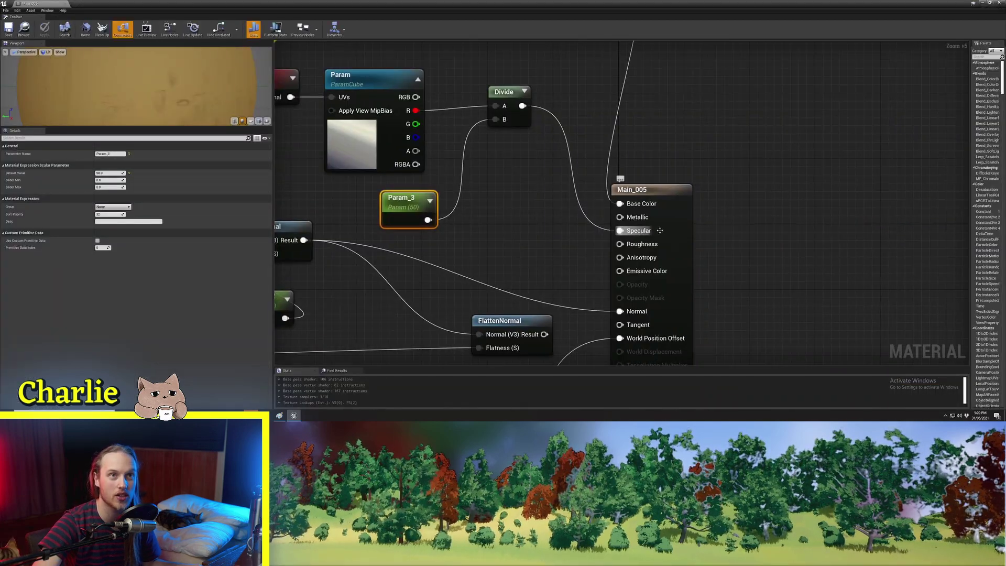
Review the Divide connection into Specular and reposition the Param_3 node just below the ParamCube node
left_click(640, 235)
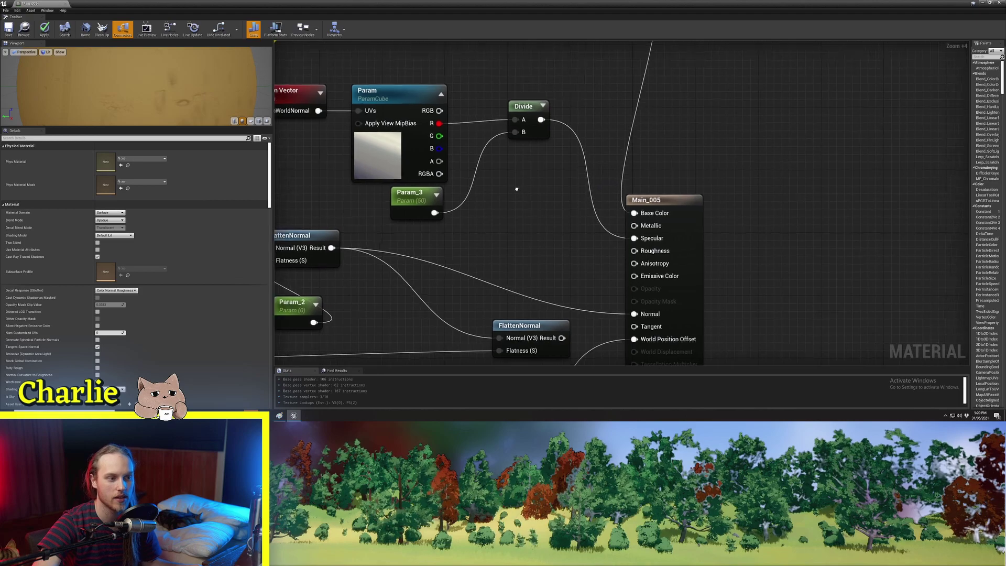
scroll(572, 223, "up", 3)
left_click(640, 253)
right_click_drag(469, 191, 555, 222)
left_click(551, 223)
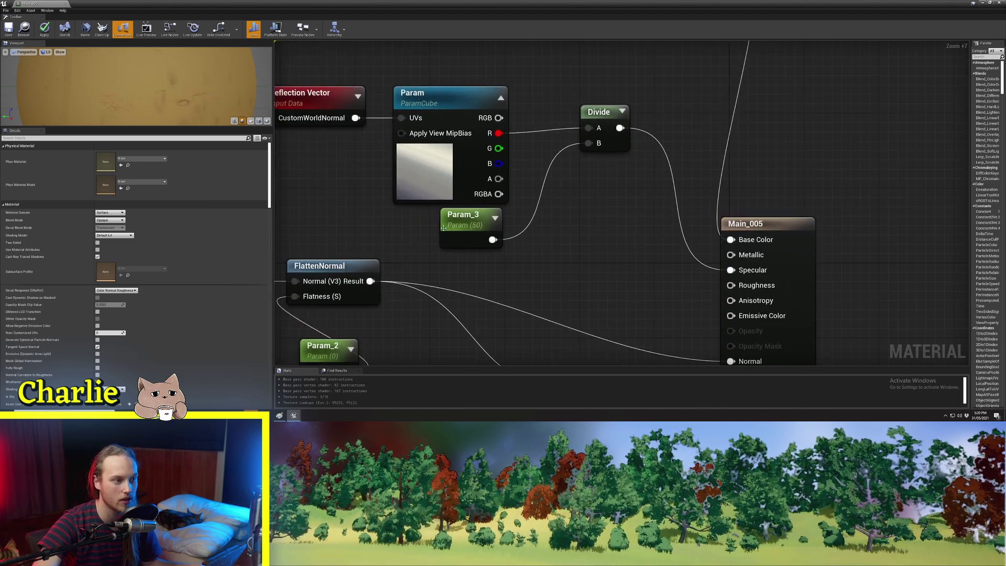
left_click_drag(444, 228, 479, 219)
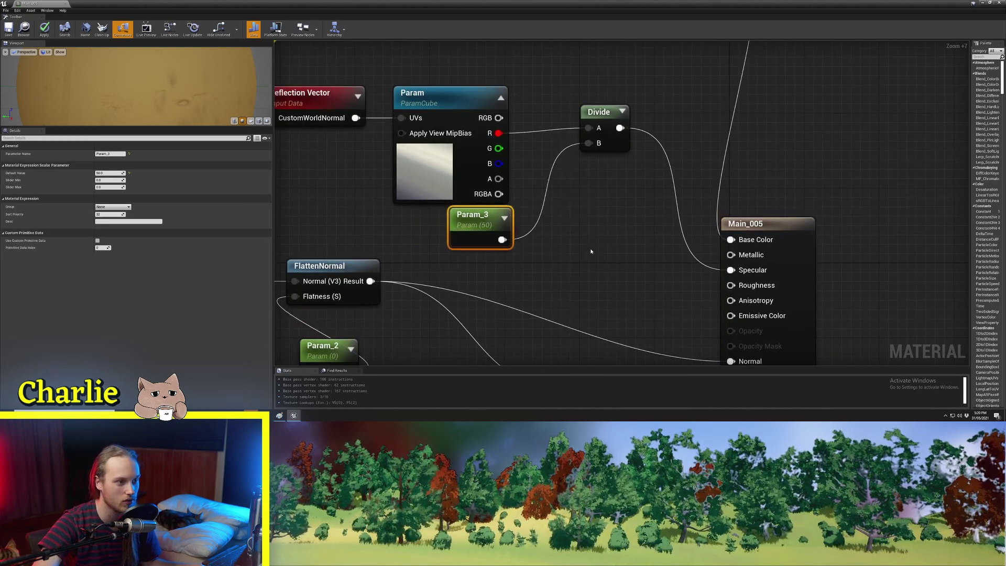
left_click(595, 220)
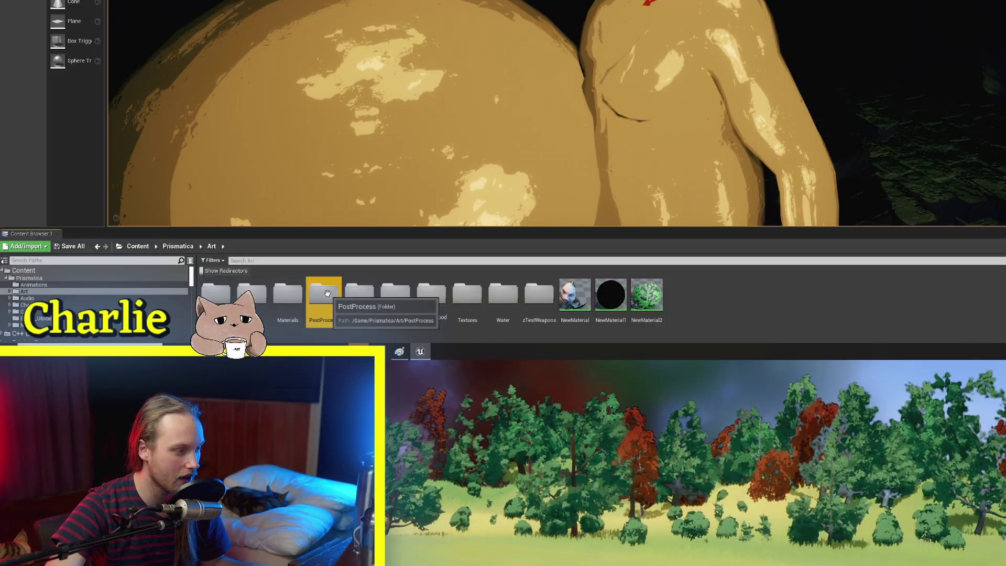
Open the PPM_CelShader material from the PostProcess folder and examine its SceneTexture Specular, Mask and Multiply nodes
double_click(327, 293)
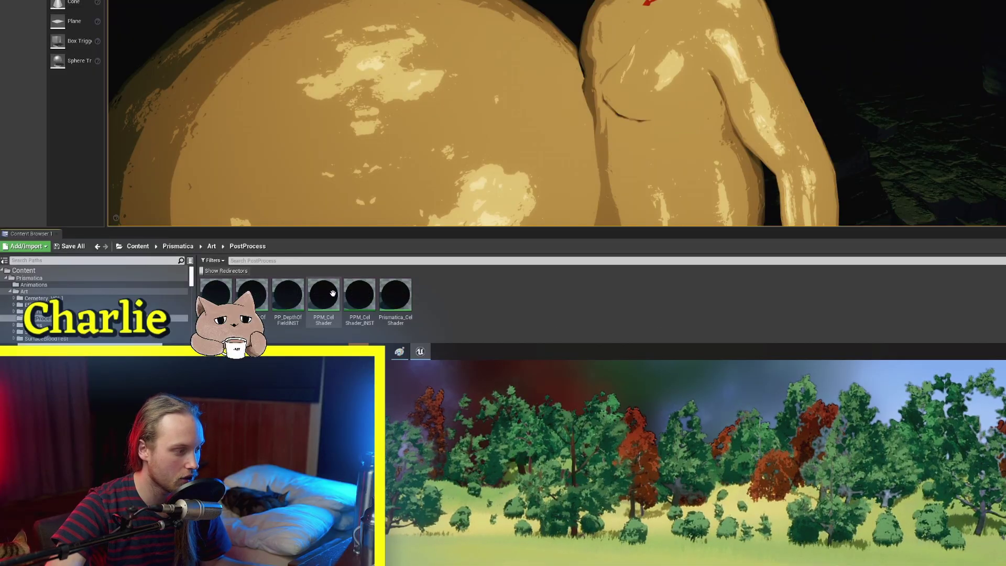
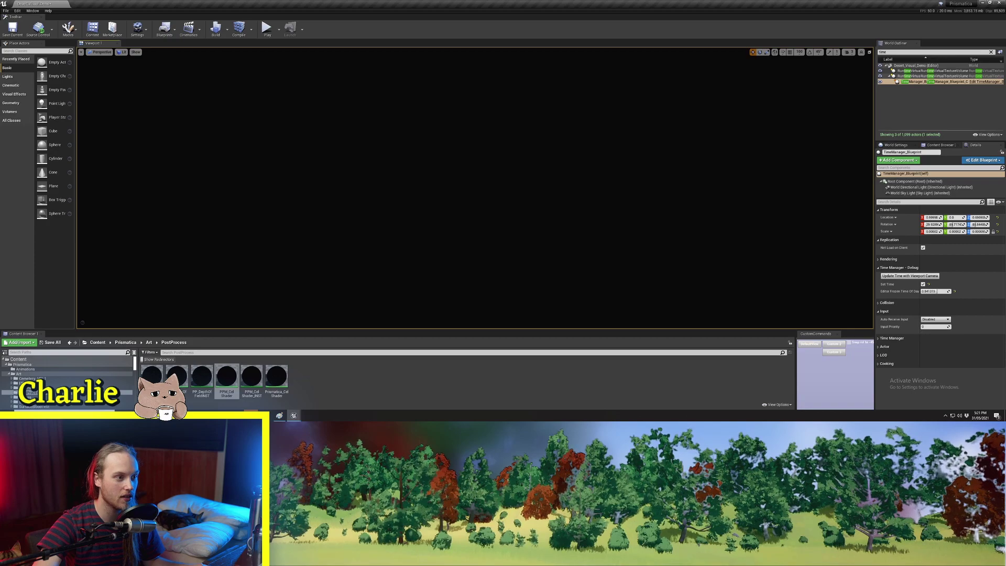
right_click_drag(475, 188, 524, 226)
key("w")
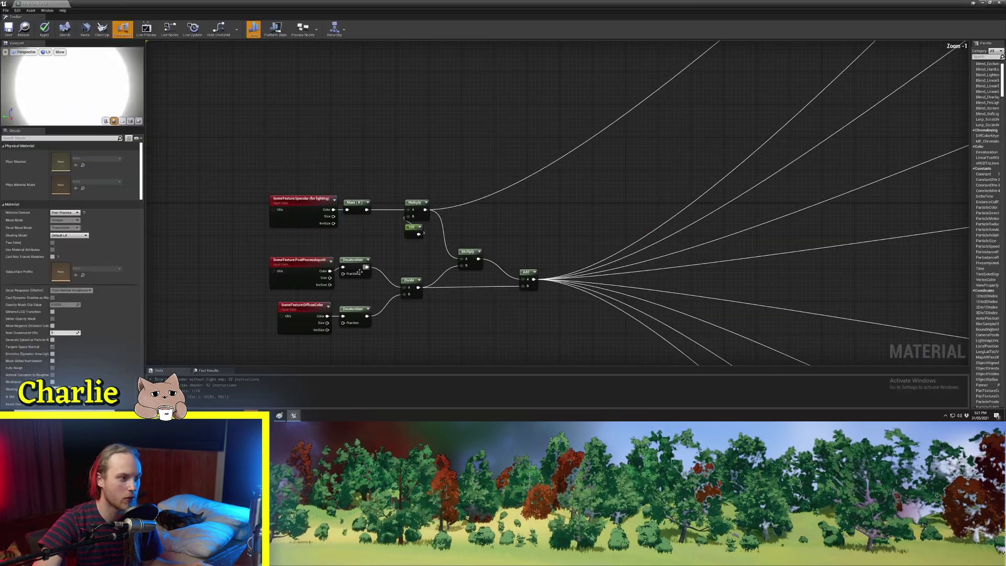
scroll(577, 176, "up", 8)
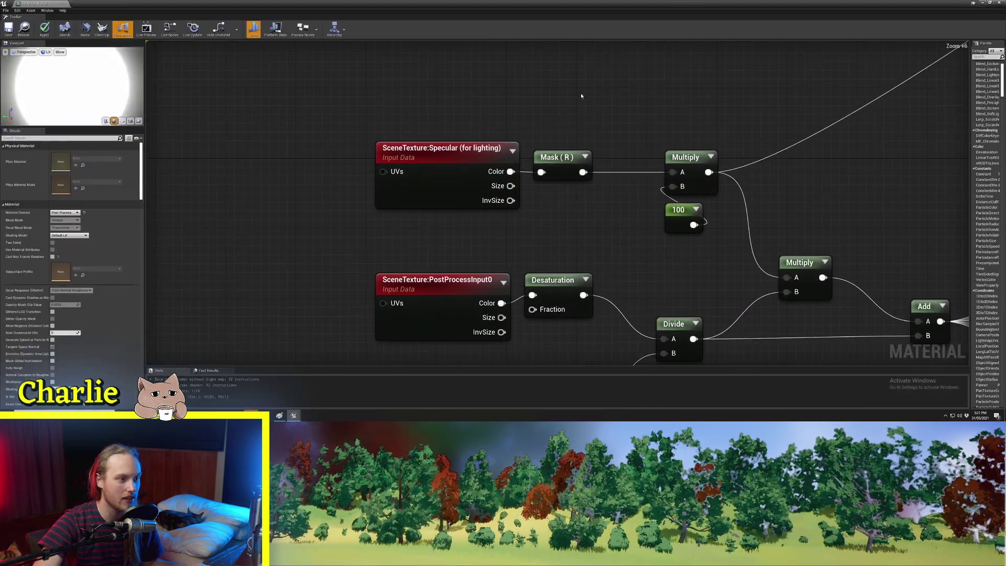
Examine the Multiply node and its constant 100 that scale the masked SceneTexture Specular input
left_click_drag(577, 176, 571, 232)
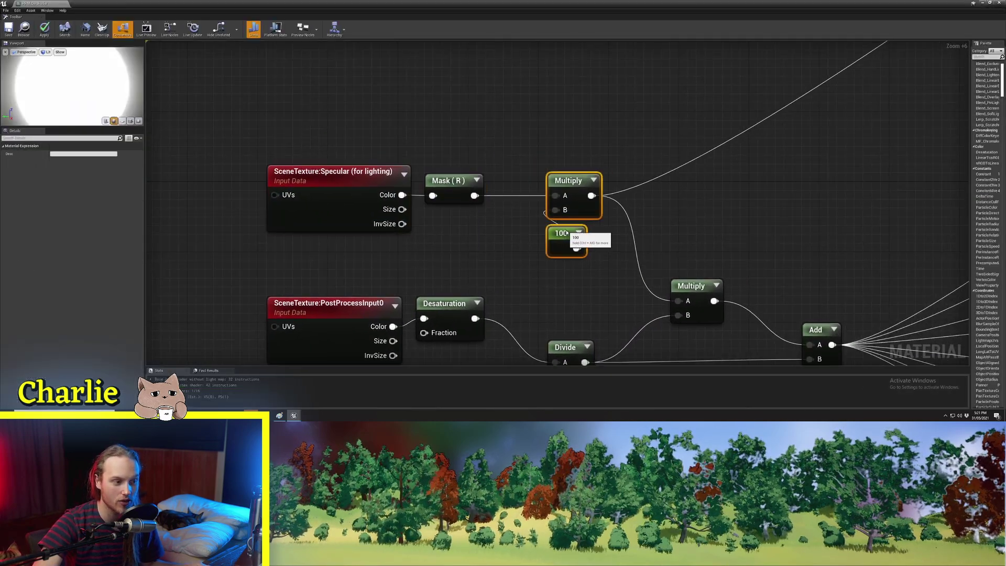
right_click_drag(567, 232, 492, 223)
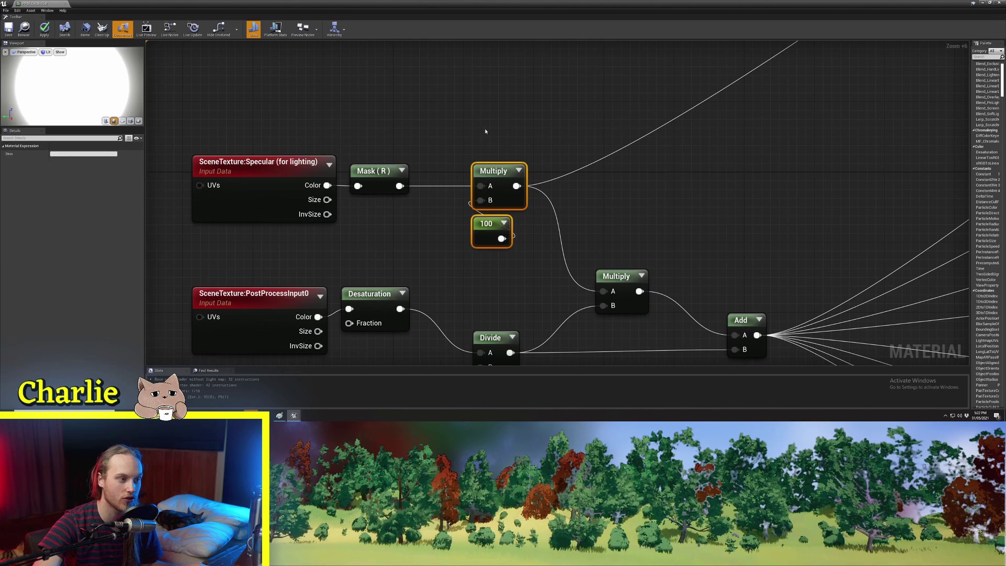
left_click_drag(510, 117, 469, 247)
left_click(443, 222)
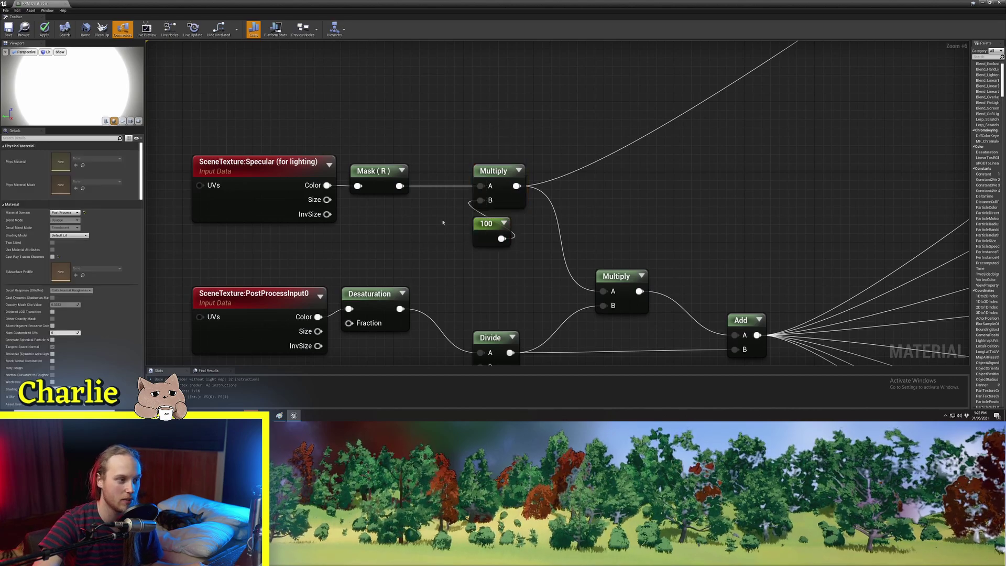
left_click_drag(436, 284, 422, 258)
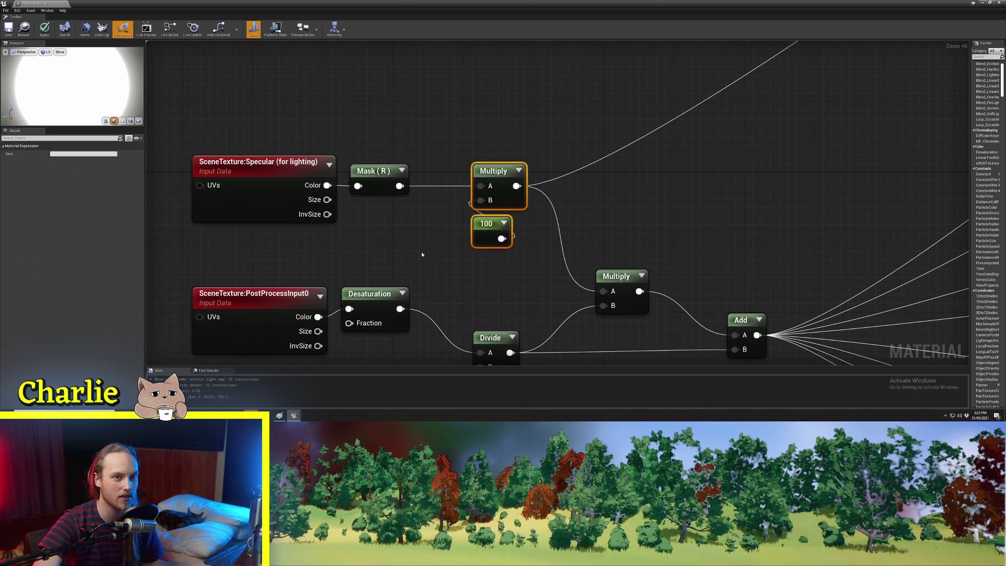
left_click(422, 254)
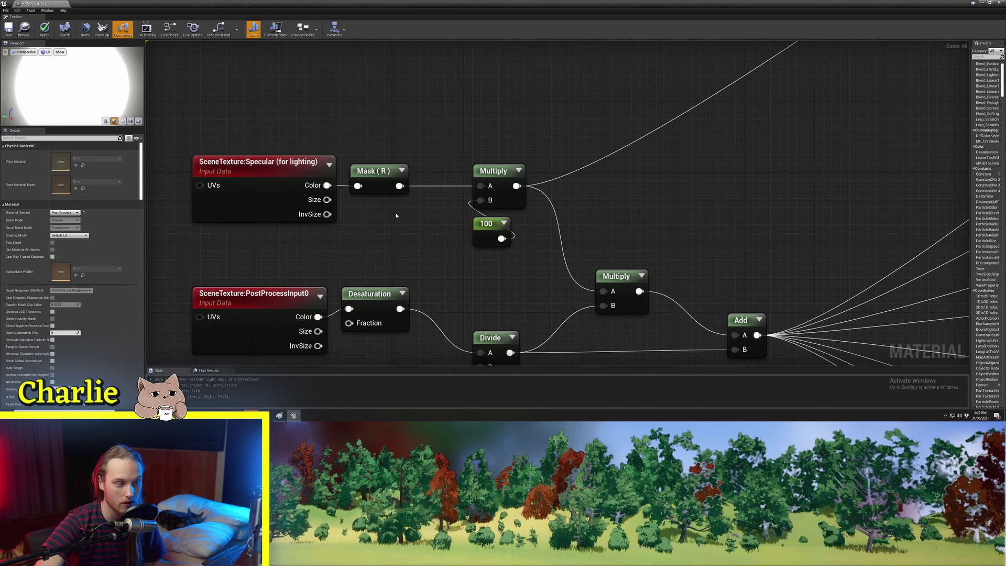
left_click_drag(437, 176, 480, 272)
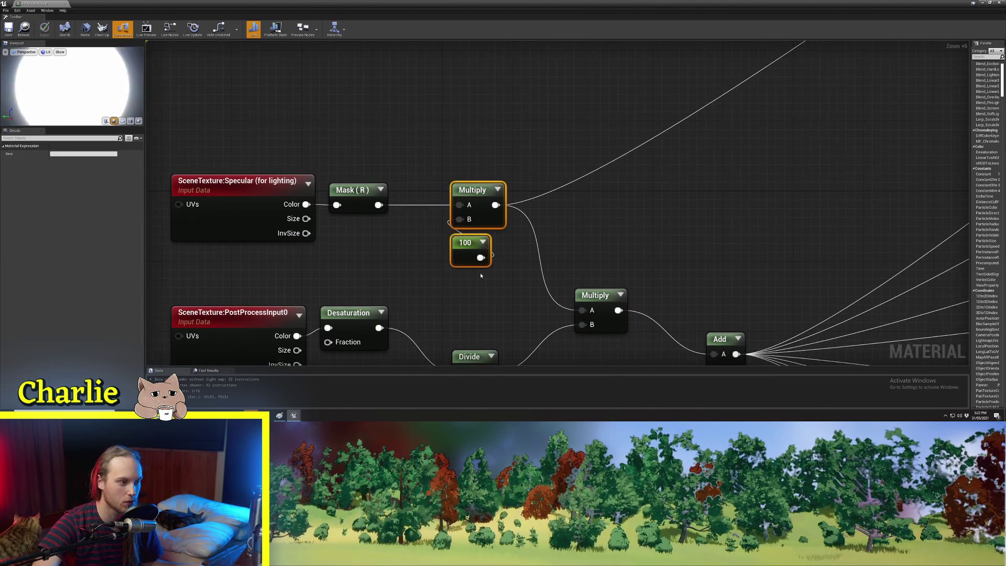
left_click(516, 268)
right_click_drag(516, 268, 511, 248)
left_click_drag(511, 247, 443, 171)
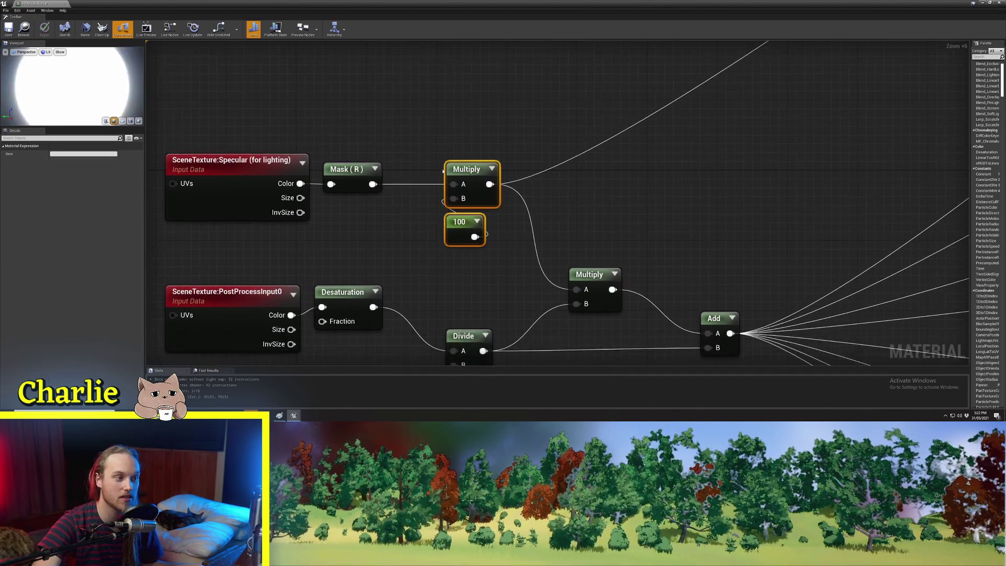
left_click(542, 142)
Examine how the desaturated PostProcessInput0 and DiffuseColor inputs are divided and fed into B of the second Multiply node
right_click_drag(485, 302, 491, 169)
scroll(480, 170, "down", 1)
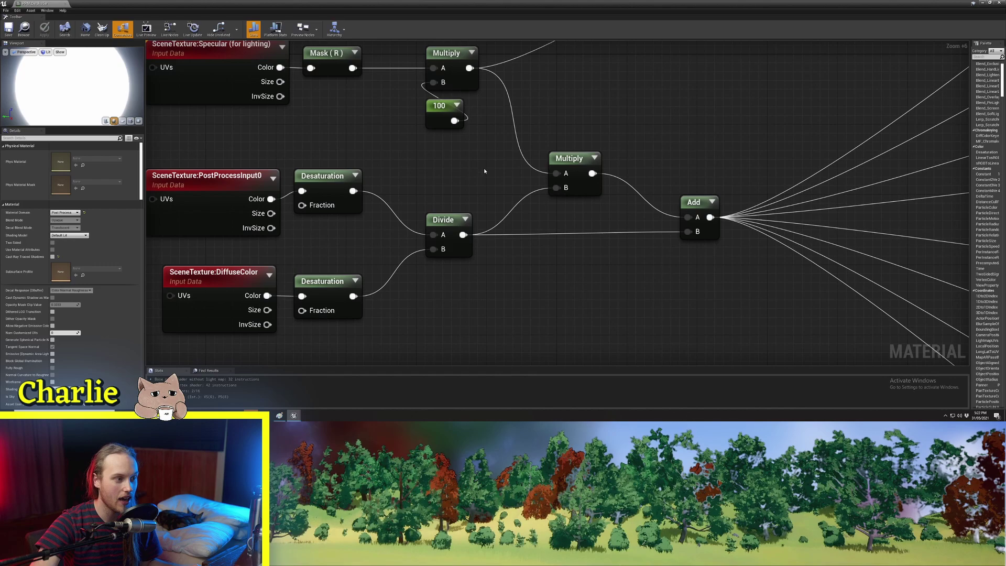
scroll(521, 147, "up", 1)
left_click_drag(520, 145, 180, 308)
right_click_drag(496, 248, 488, 303)
left_click(472, 233)
left_click_drag(493, 261, 494, 261)
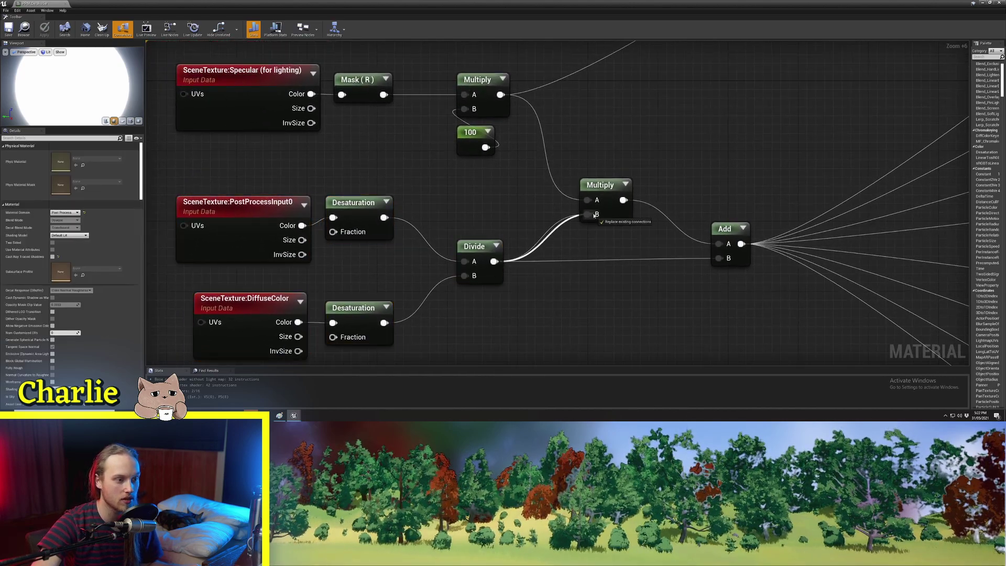
left_click_drag(595, 216, 588, 214)
Review the specular branch and second Multiply, and shift the PostProcessInput0, DiffuseColor, Desaturation and Divide nodes slightly left
left_click_drag(523, 51, 252, 150)
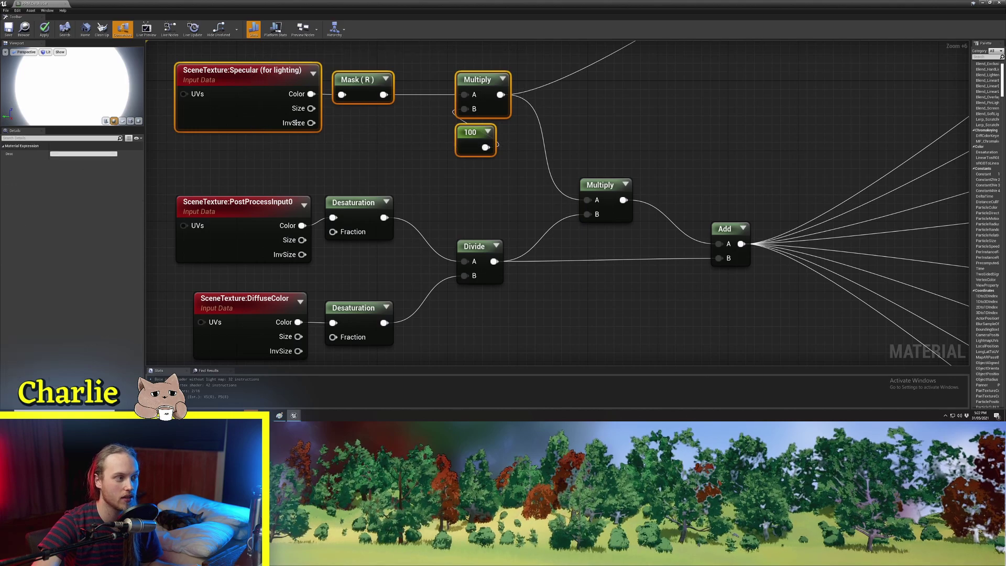
right_click_drag(555, 181, 444, 169)
left_click(499, 175)
right_click_drag(338, 193, 511, 156)
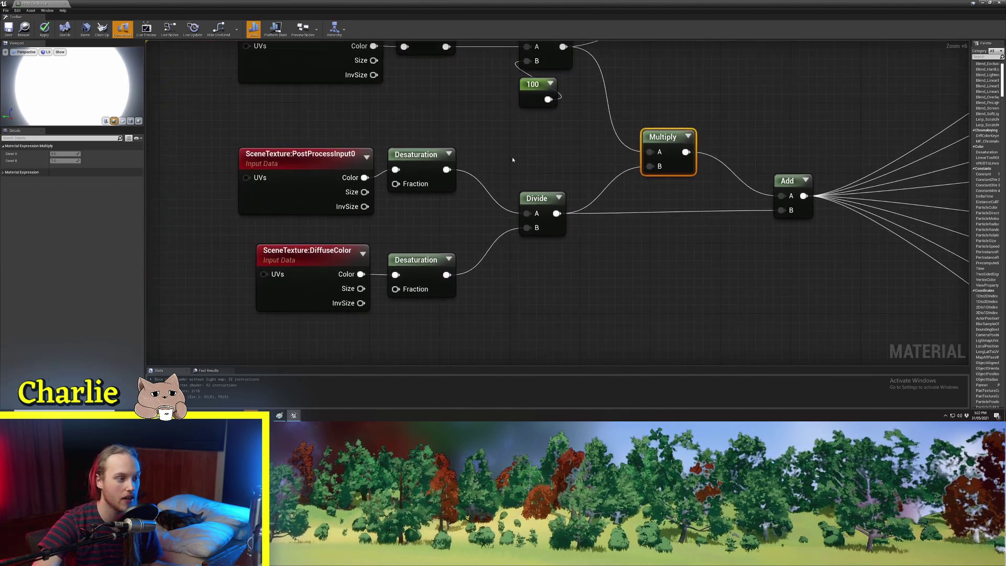
left_click_drag(545, 146, 336, 278)
right_click_drag(620, 132, 481, 177)
left_click(481, 178)
right_click_drag(429, 208, 558, 145)
left_click_drag(558, 129, 242, 285)
mouse_move(319, 238)
left_mouse_down()
mouse_move(283, 238)
mouse_move(311, 238)
left_mouse_up()
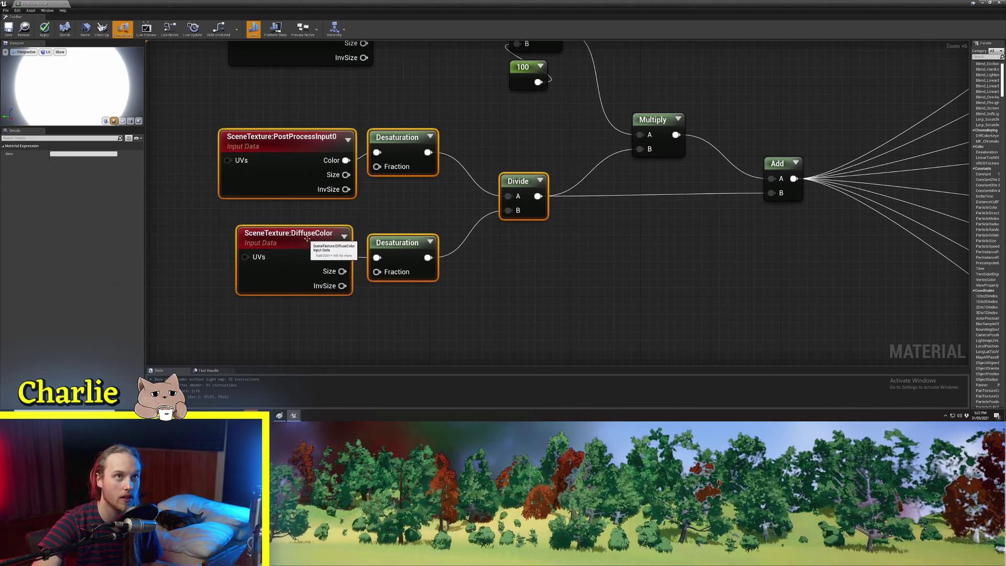
Review the specular branch and follow the second Multiply node's output into A of the Add node
right_click_drag(503, 68, 502, 174)
left_click_drag(498, 101, 341, 175)
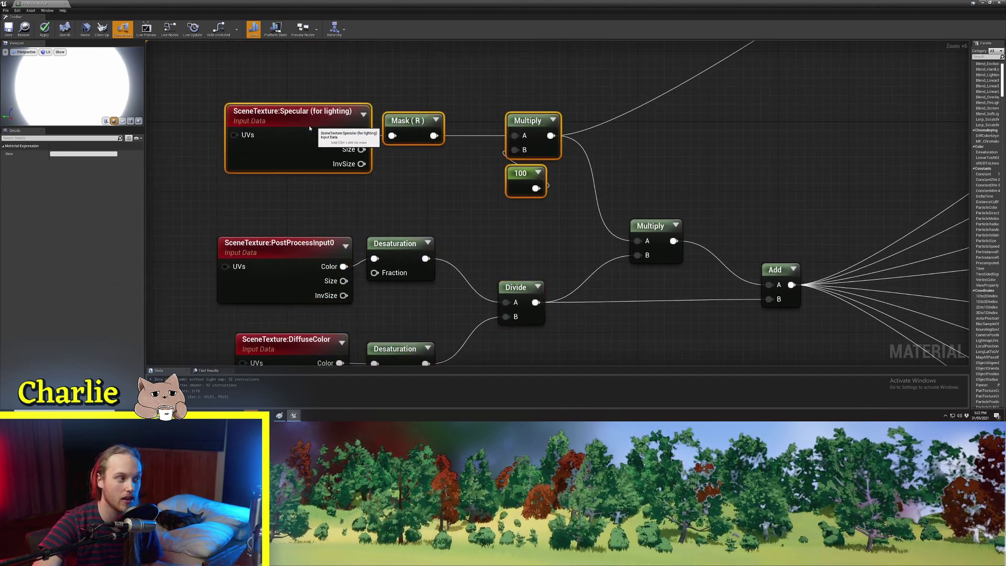
right_click_drag(487, 220, 371, 169)
left_click(613, 171)
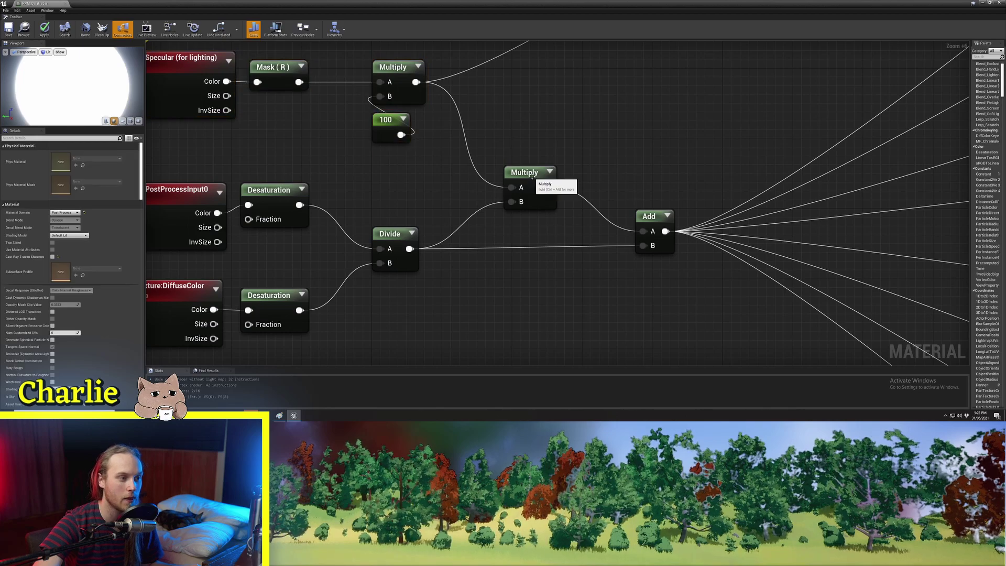
left_click(530, 175)
left_click_drag(547, 187, 642, 231)
right_click_drag(387, 184, 555, 162)
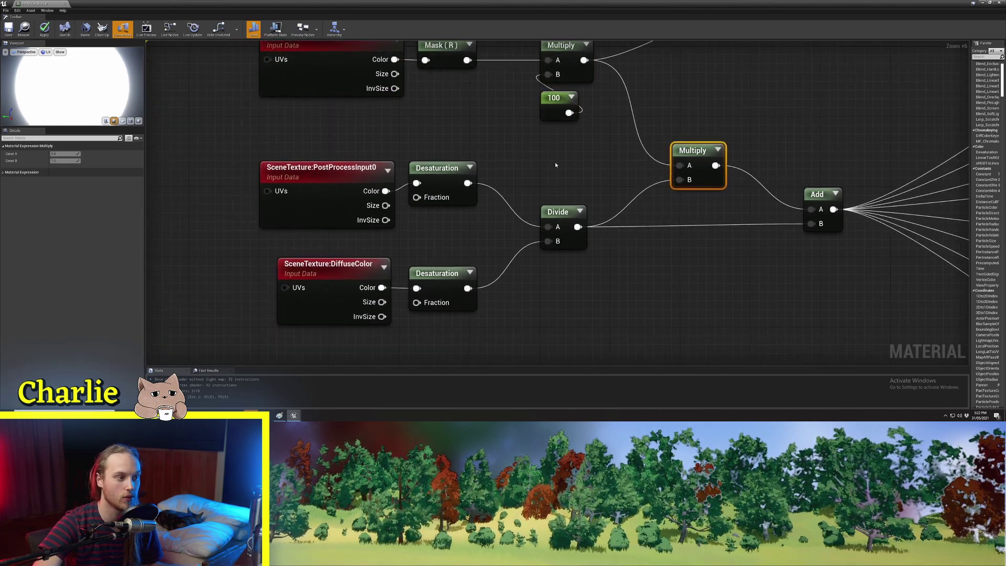
Move the PostProcessInput0, DiffuseColor, Desaturation and Divide nodes slightly further left as a group
left_click_drag(555, 162, 367, 288)
left_click(633, 250)
right_click_drag(701, 209, 575, 265)
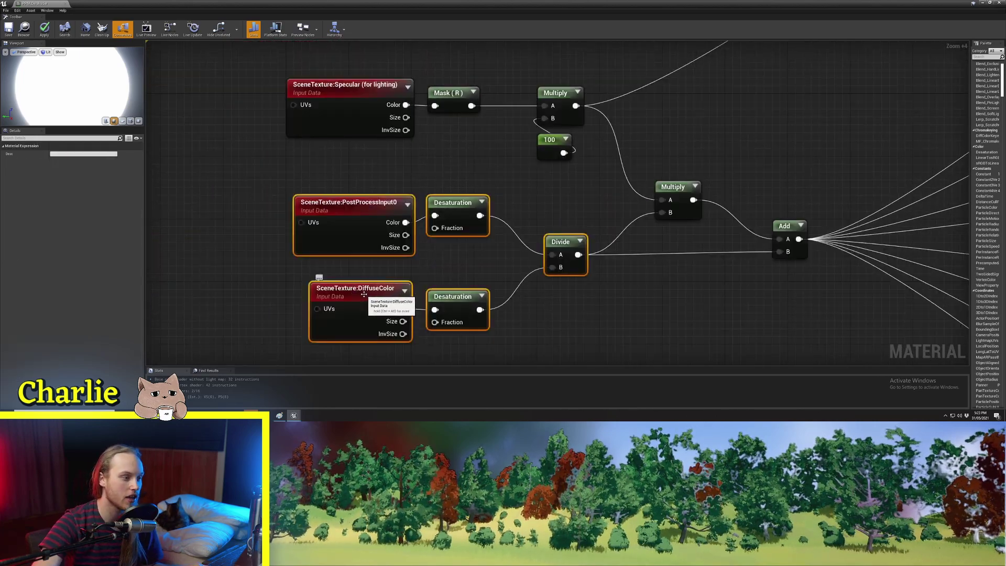
left_click_drag(364, 294, 349, 297)
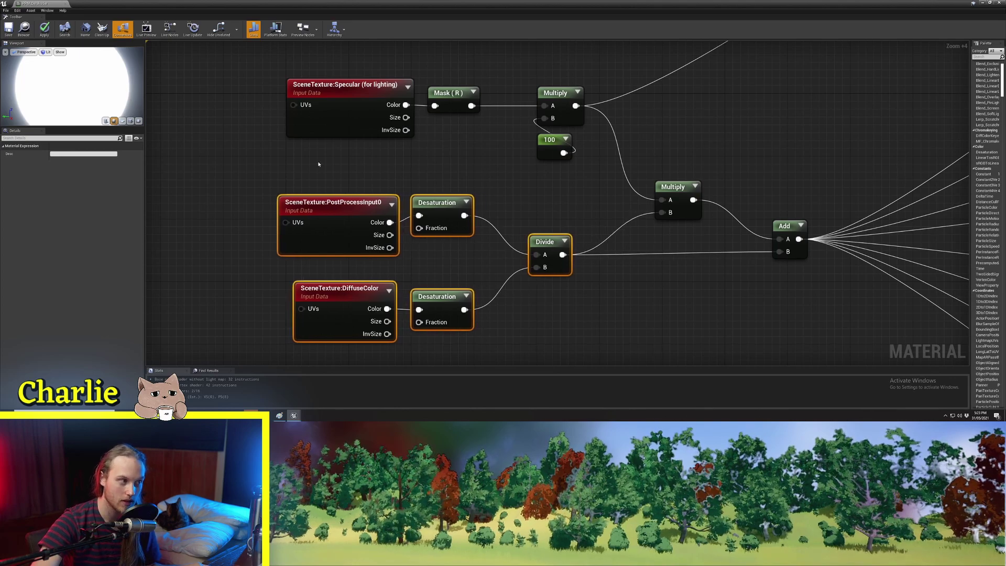
Examine the specular node group and the Add node that combines the multiplied specular with the Divide output
left_click_drag(257, 74, 582, 160)
right_click_drag(679, 169, 571, 169)
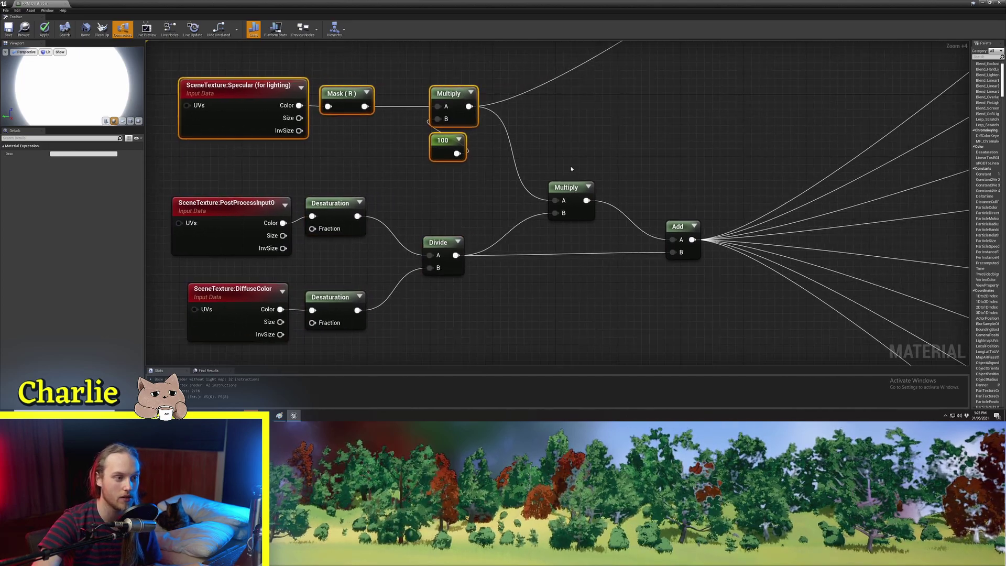
left_click(678, 227)
right_click_drag(498, 256, 548, 239)
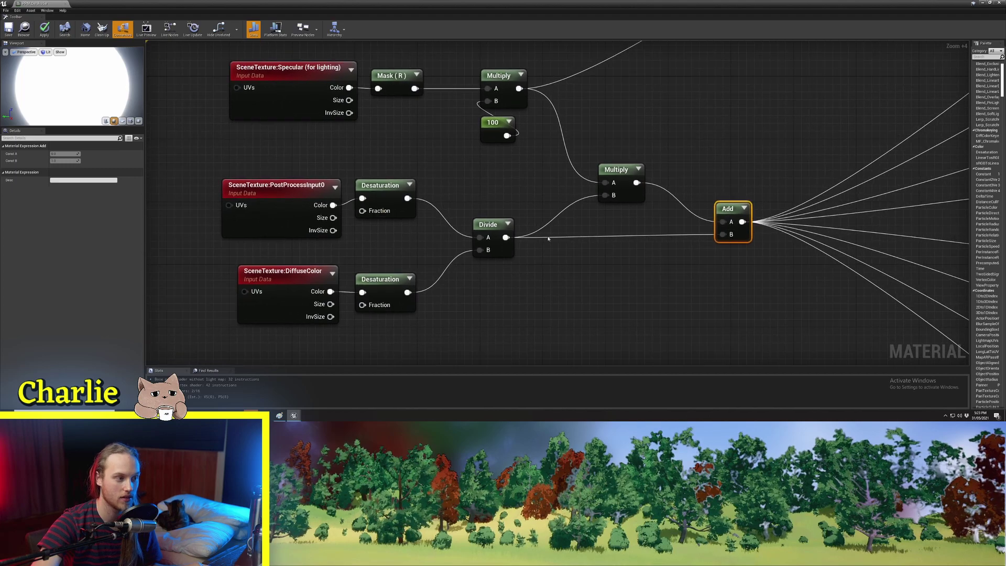
left_click(647, 288)
right_click_drag(647, 288, 589, 290)
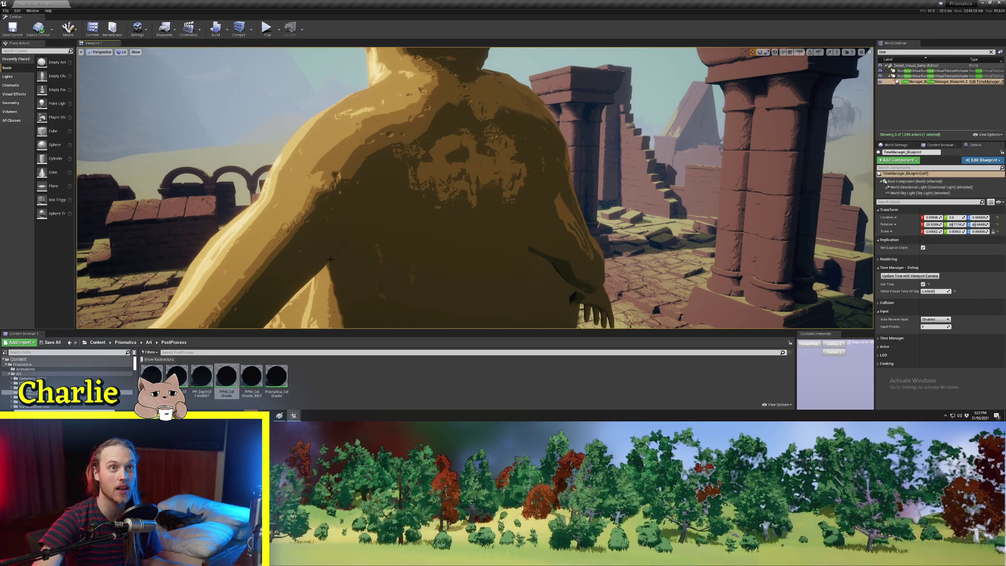
Inspect the cel-shaded highlights on the character's back and the sphere in the level, and reopen the PPM_CelShader material
right_click_drag(408, 120, 477, 143)
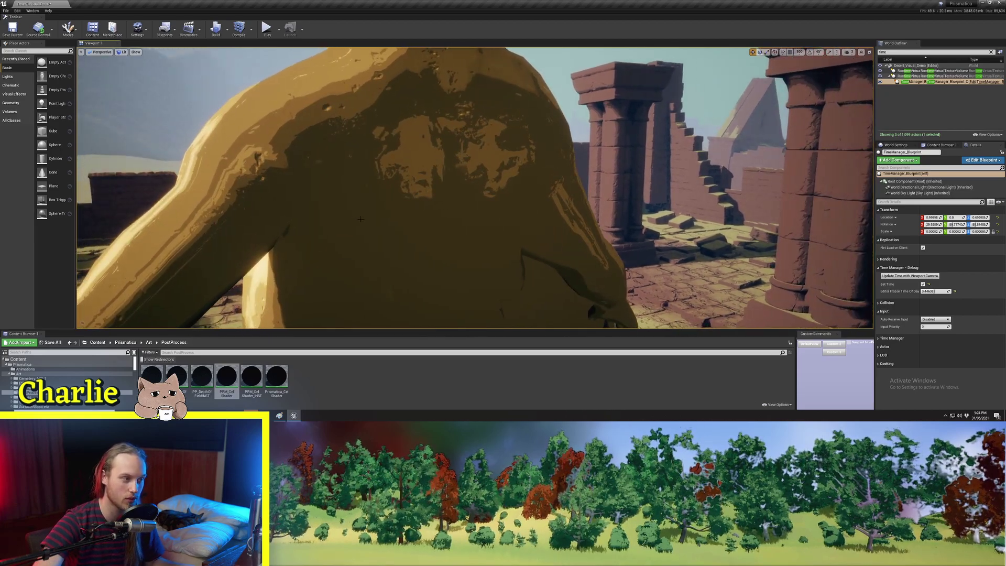
mouse_move(372, 192)
right_mouse_down()
mouse_move(346, 192)
mouse_move(440, 191)
mouse_move(293, 192)
mouse_move(425, 191)
mouse_move(420, 202)
mouse_move(356, 202)
mouse_move(398, 202)
mouse_move(380, 202)
right_mouse_up()
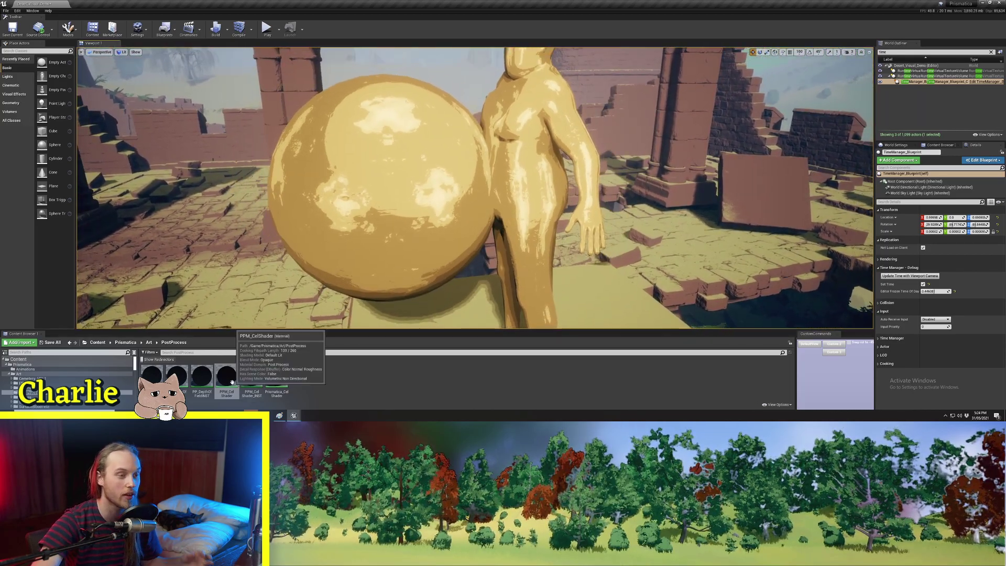
double_click(232, 382)
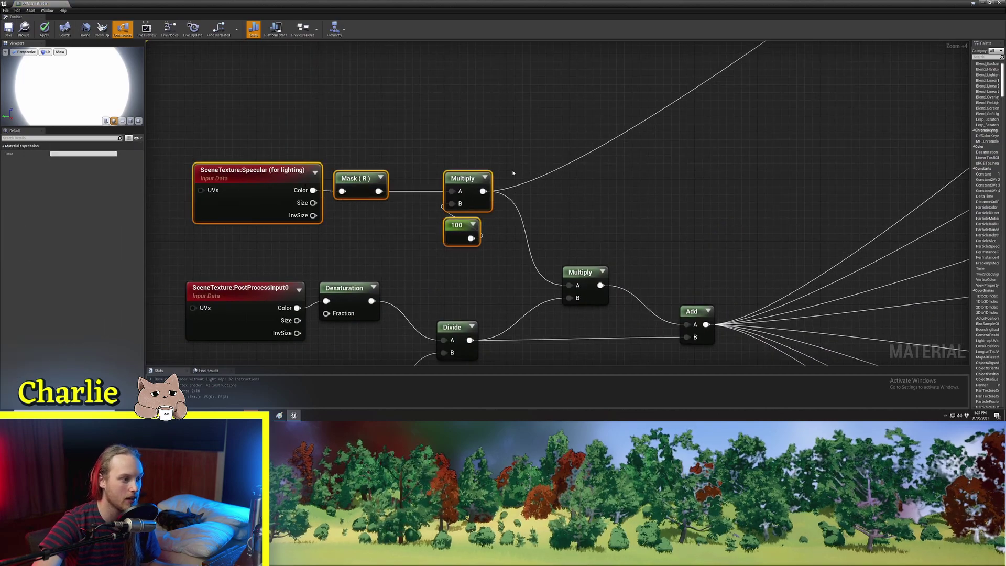
Trace the specular Multiply output to the node group containing Add, White Threshold, White Tint and If
scroll(472, 176, "up", 3)
scroll(404, 226, "down", 2)
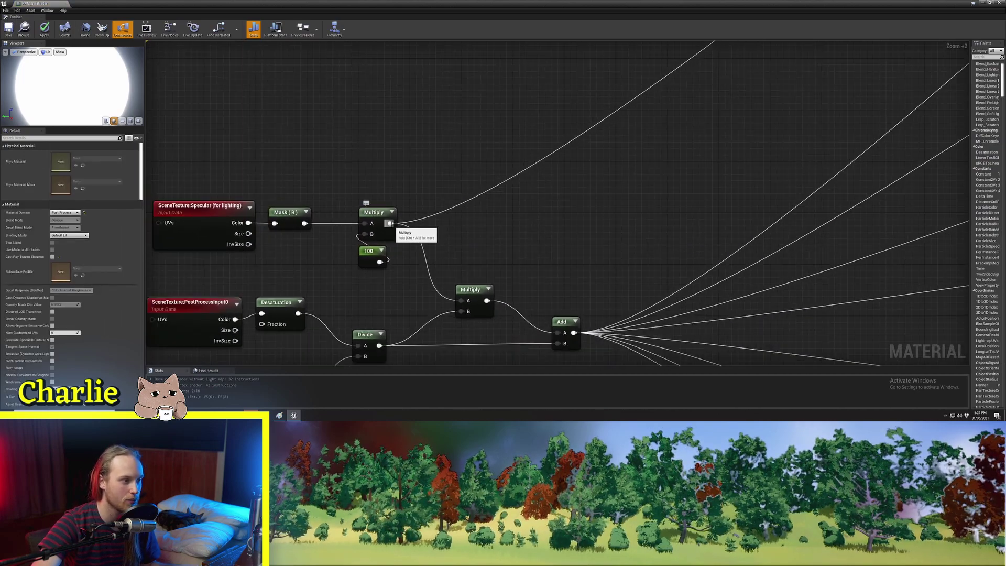
right_click_drag(557, 127, 382, 281)
right_click_drag(666, 102, 445, 285)
right_click_drag(765, 75, 367, 315)
left_click_drag(766, 76, 293, 309)
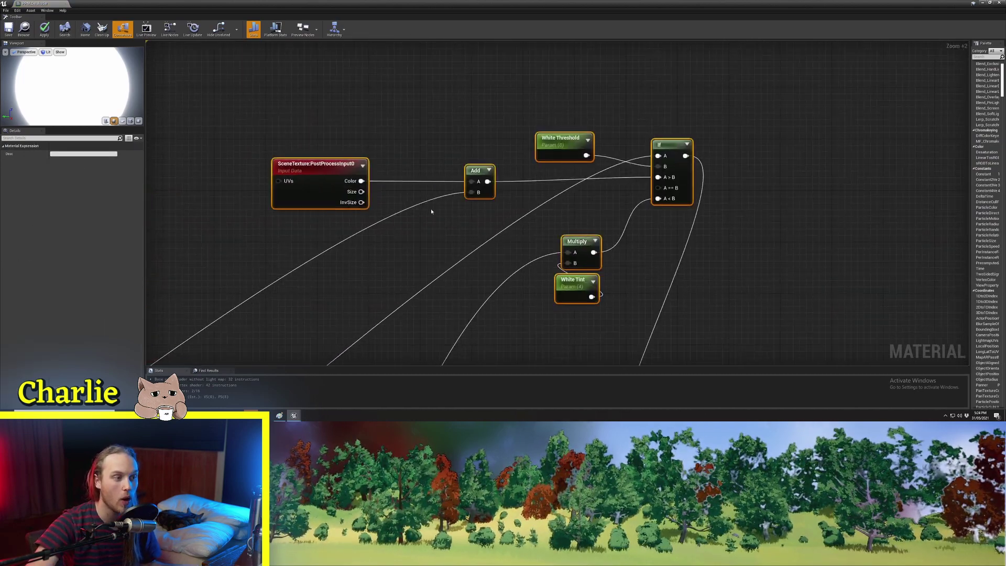
right_click_drag(437, 229, 525, 236)
Reposition the SceneTexture PostProcessInput0 node above and farther left of the Add node it feeds
scroll(500, 241, "up", 3)
left_click(499, 240)
left_click(386, 200)
left_click_drag(386, 200, 405, 141)
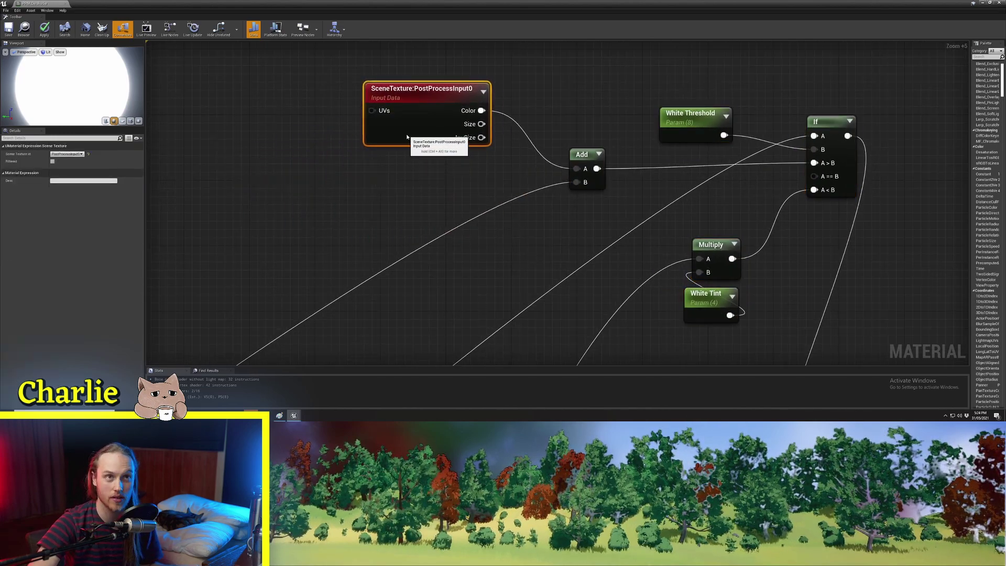
right_click_drag(408, 137, 361, 171)
left_click(385, 212)
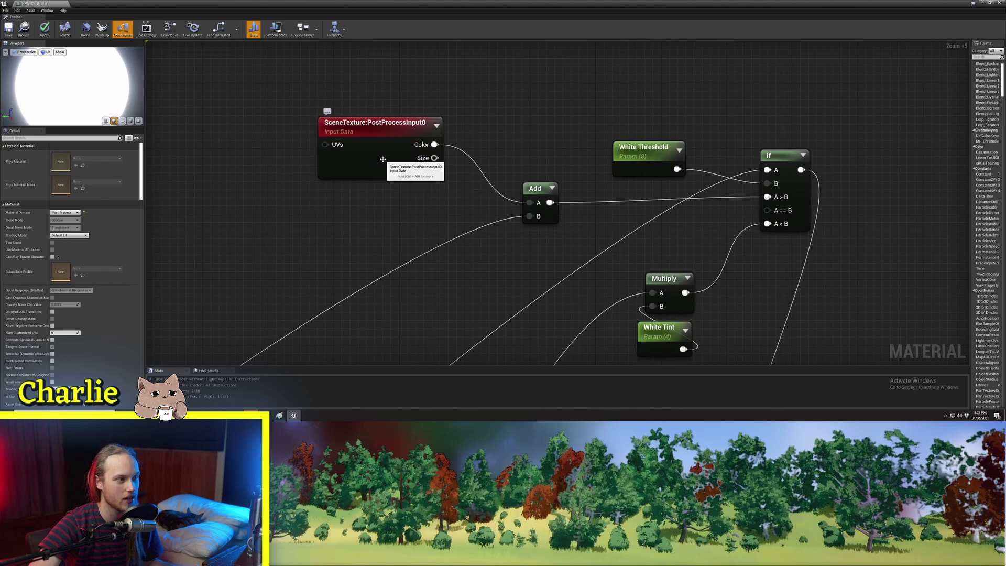
left_click_drag(383, 159, 342, 142)
right_click_drag(555, 70, 473, 59)
left_click(438, 110)
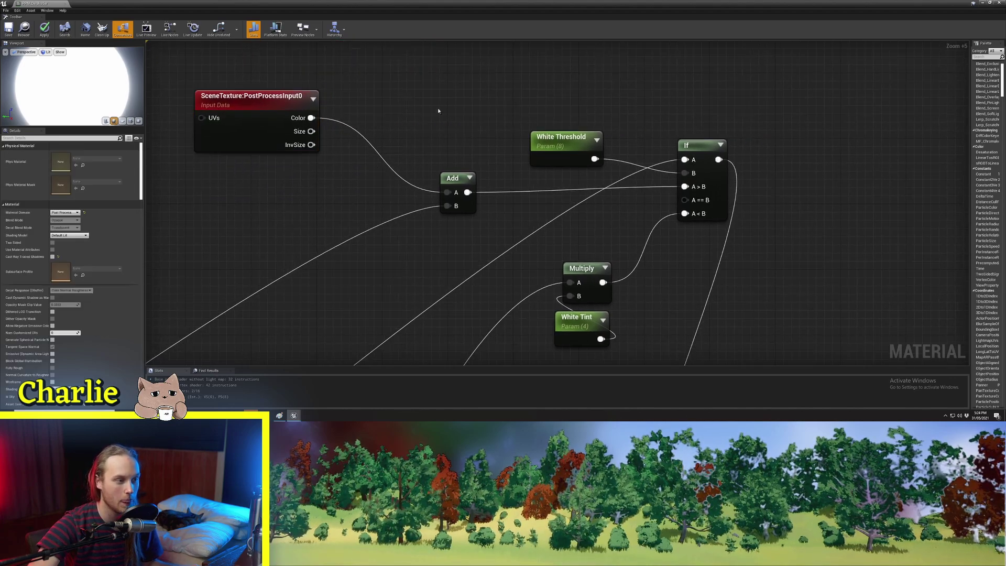
Examine the Add node's connection into the A > B input of the White Threshold If node
right_click_drag(438, 110, 482, 92)
left_click(465, 152)
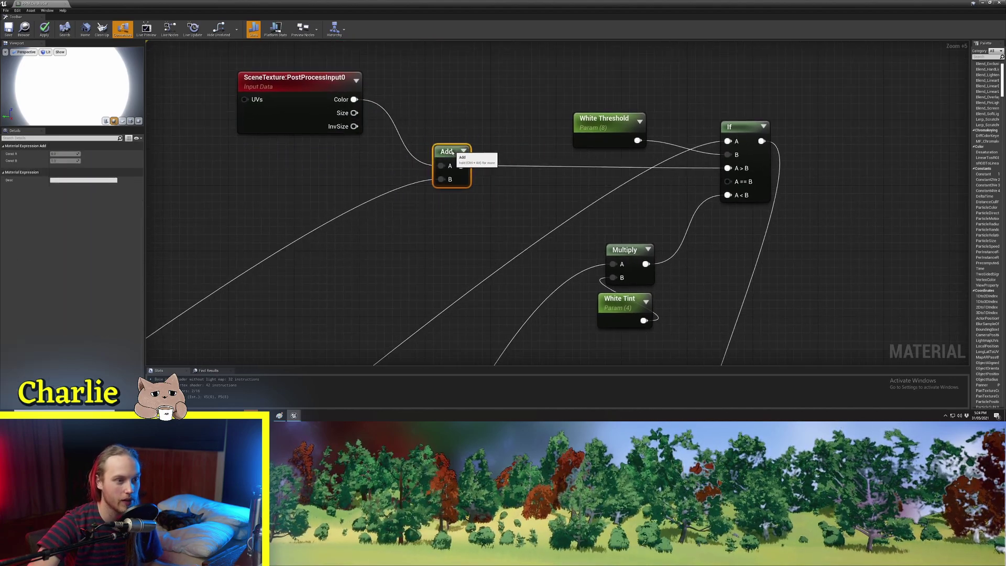
left_click(533, 131)
right_click_drag(534, 131, 396, 127)
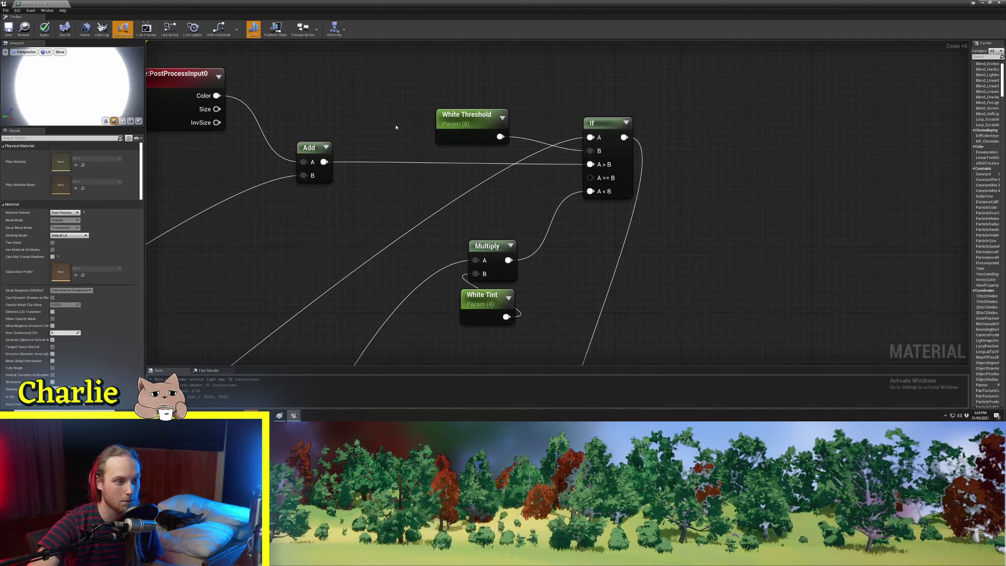
left_click(614, 166)
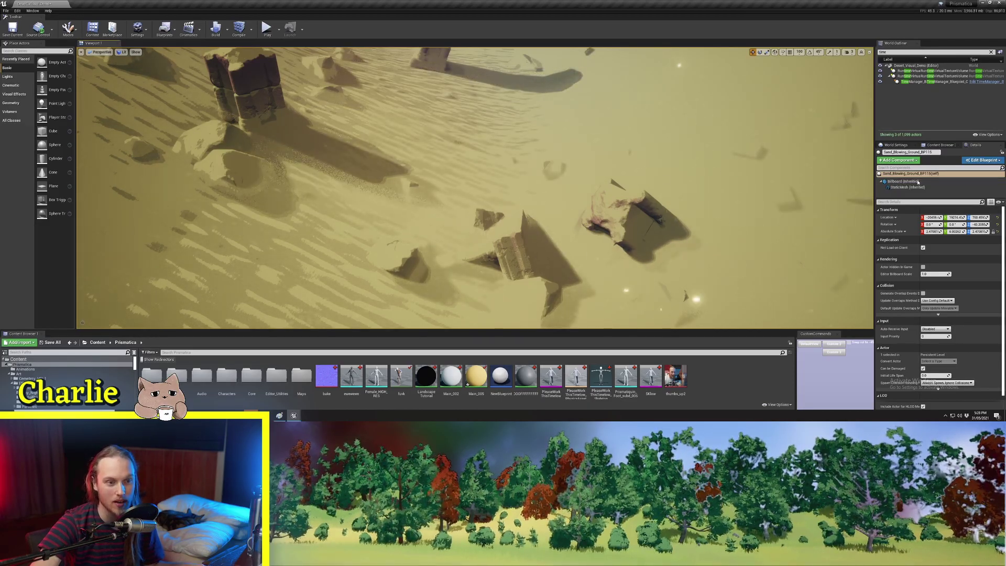
Select the ruined column and the time manager in the desert night-lighting setup, and undo the last action
left_click(732, 110)
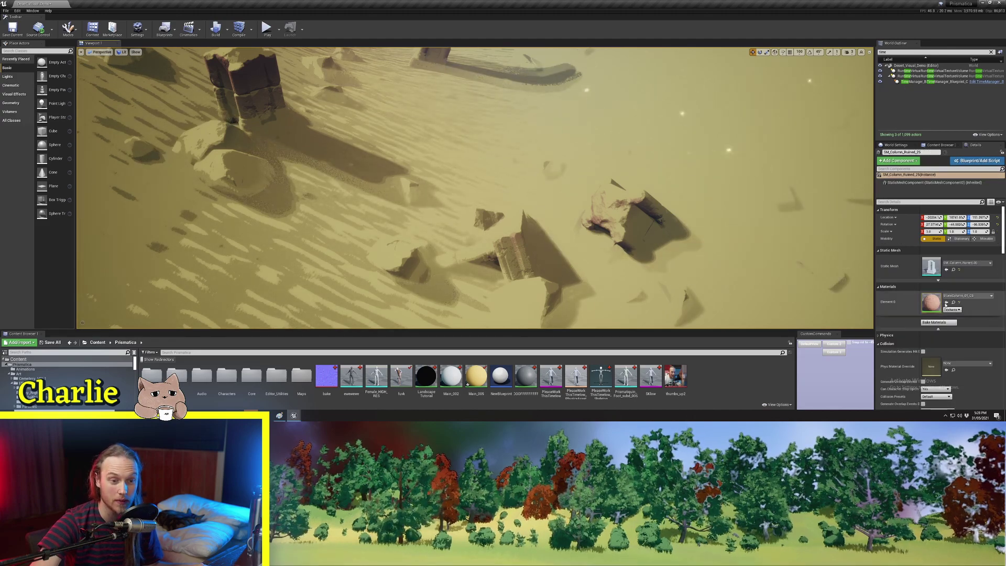
left_click(908, 82)
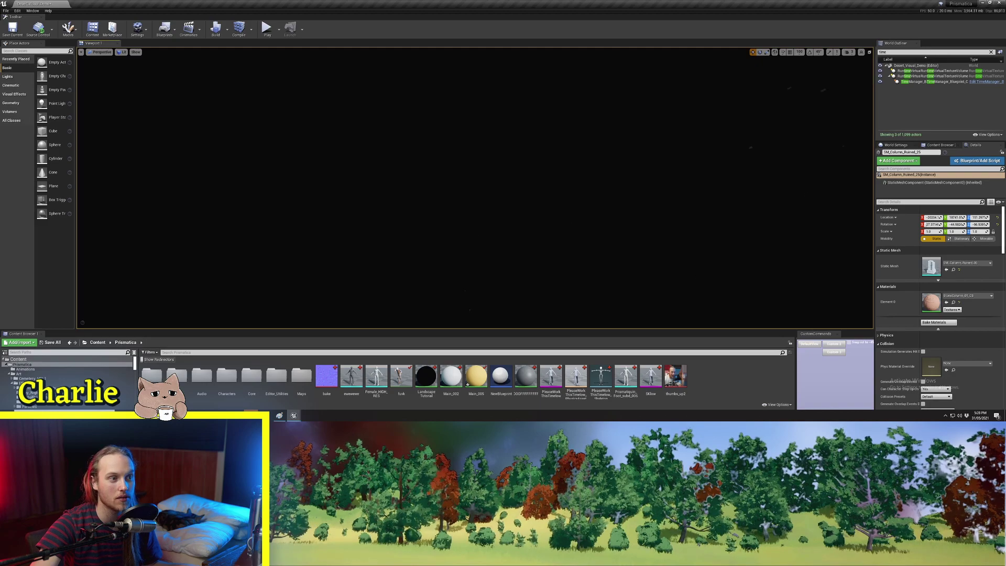
key("ctrl+z")
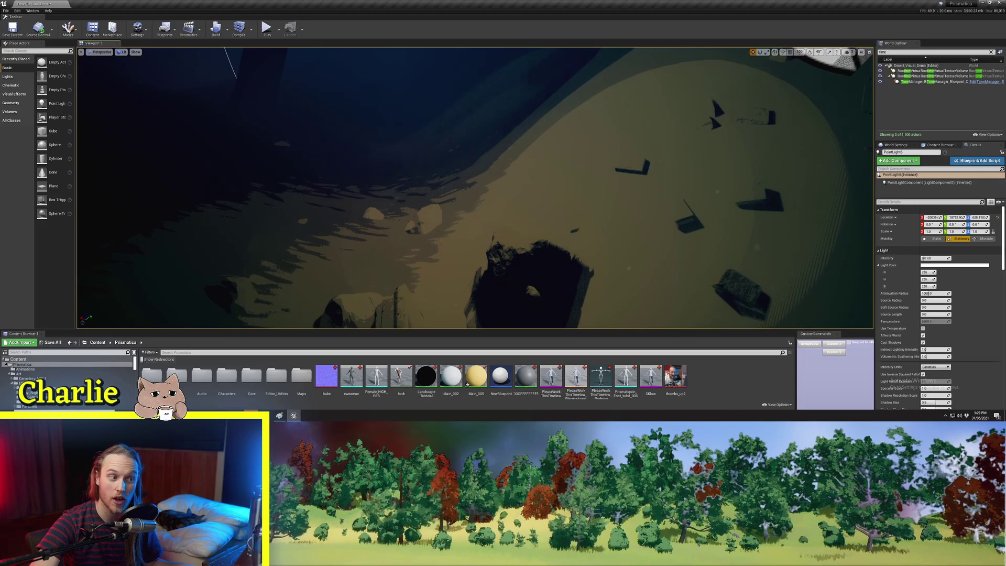
Lower the point light towards the sand beside the ruined column and toggle game view to inspect its lighting
left_click_drag(524, 52, 518, 141)
key("g")
key("g")
key("g")
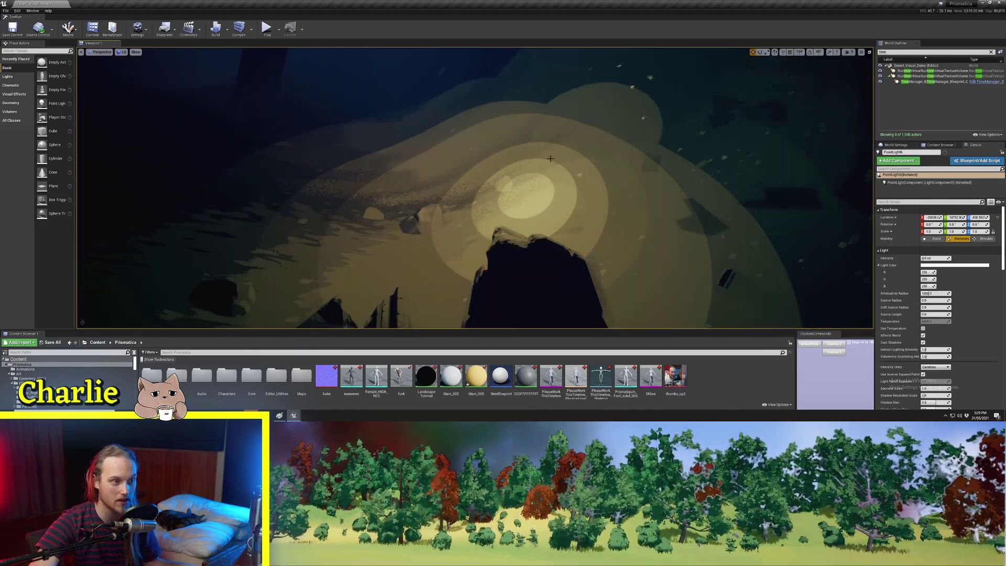
right_click_drag(414, 231, 422, 171)
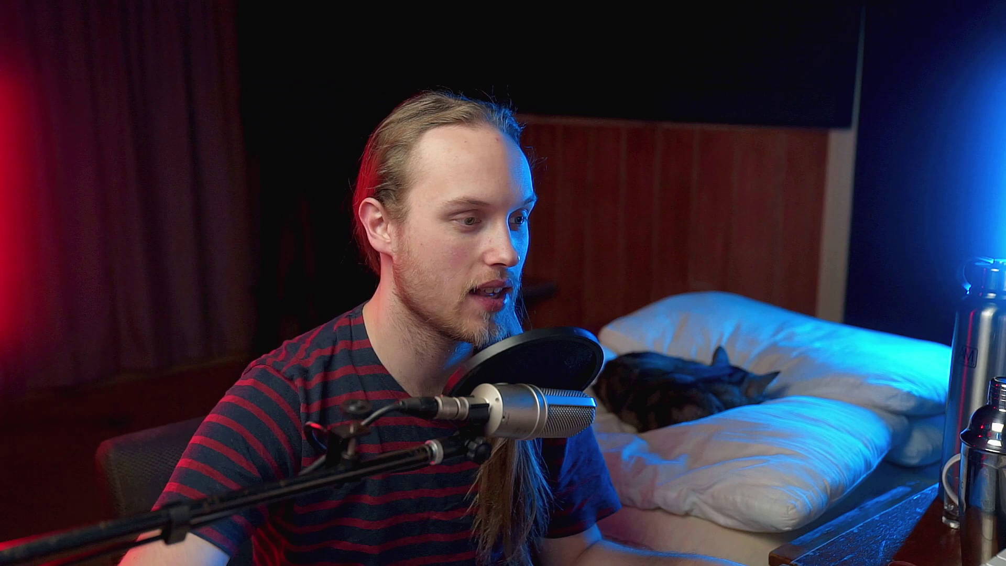